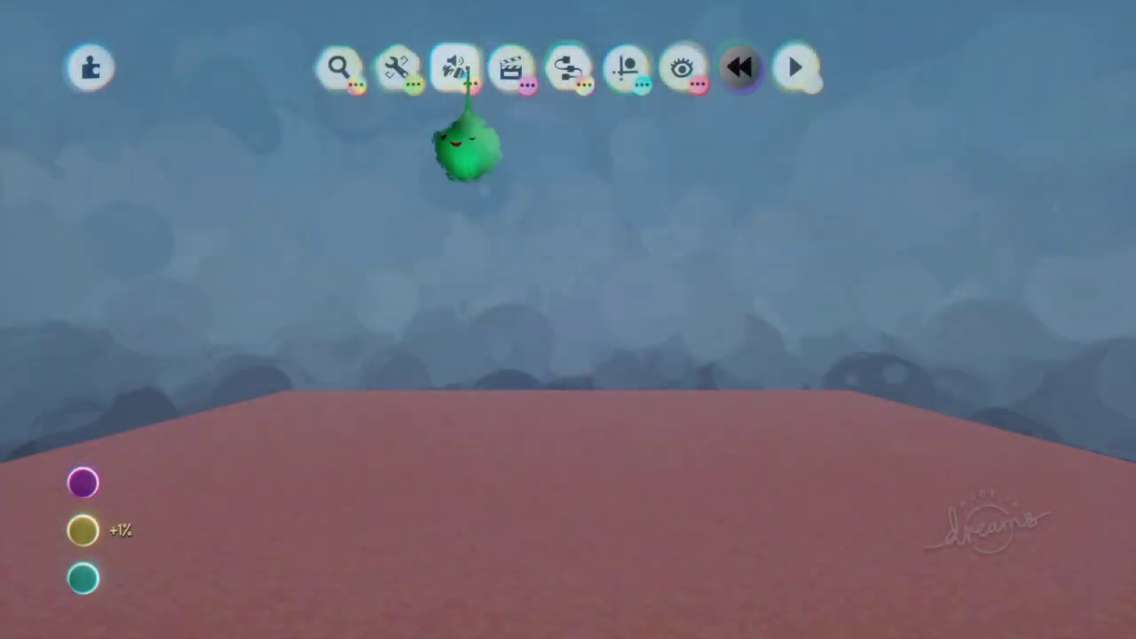
Sculpt a single cube above the floor with grid snap enabled, and exit Sculpt Mode
click(454, 70)
click(520, 122)
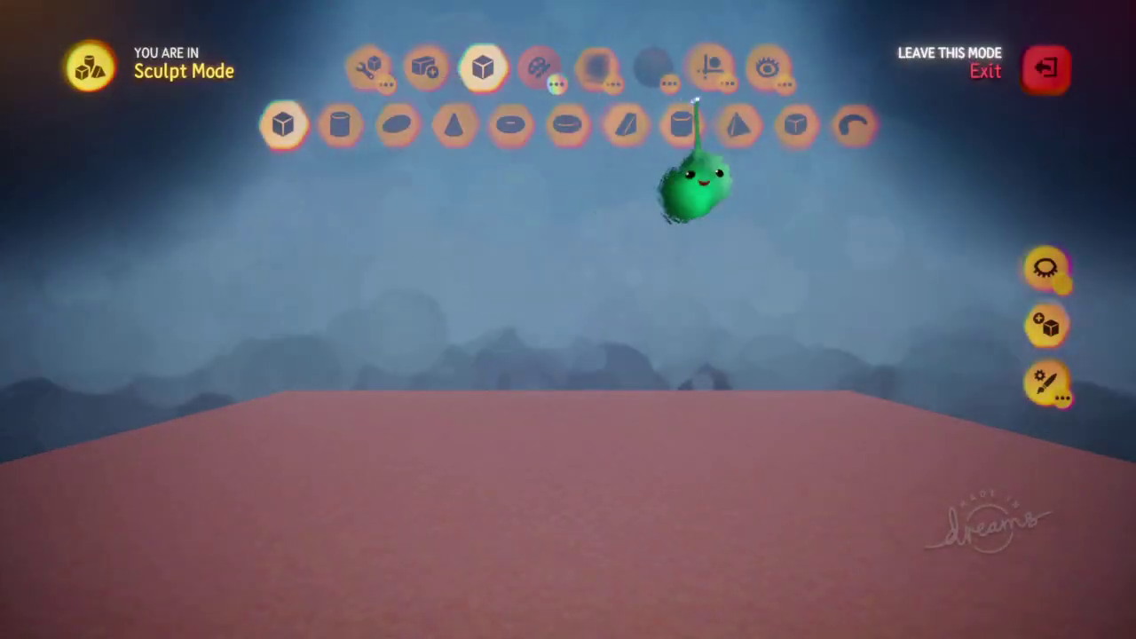
click(710, 68)
click(445, 123)
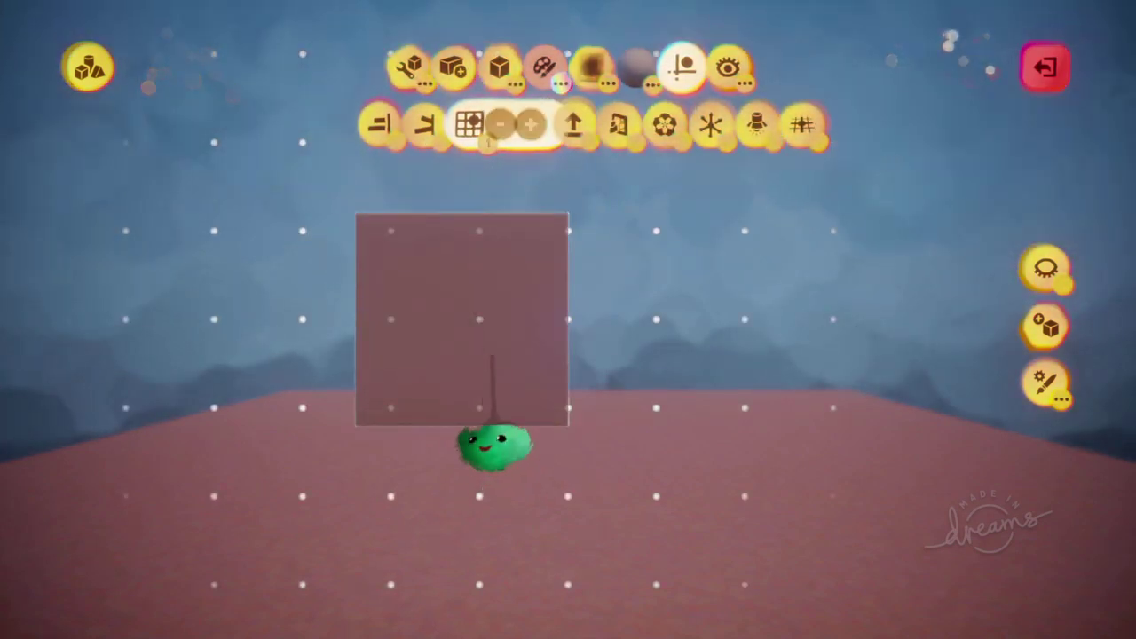
click(492, 353)
key(Escape)
drag(479, 320, 656, 319)
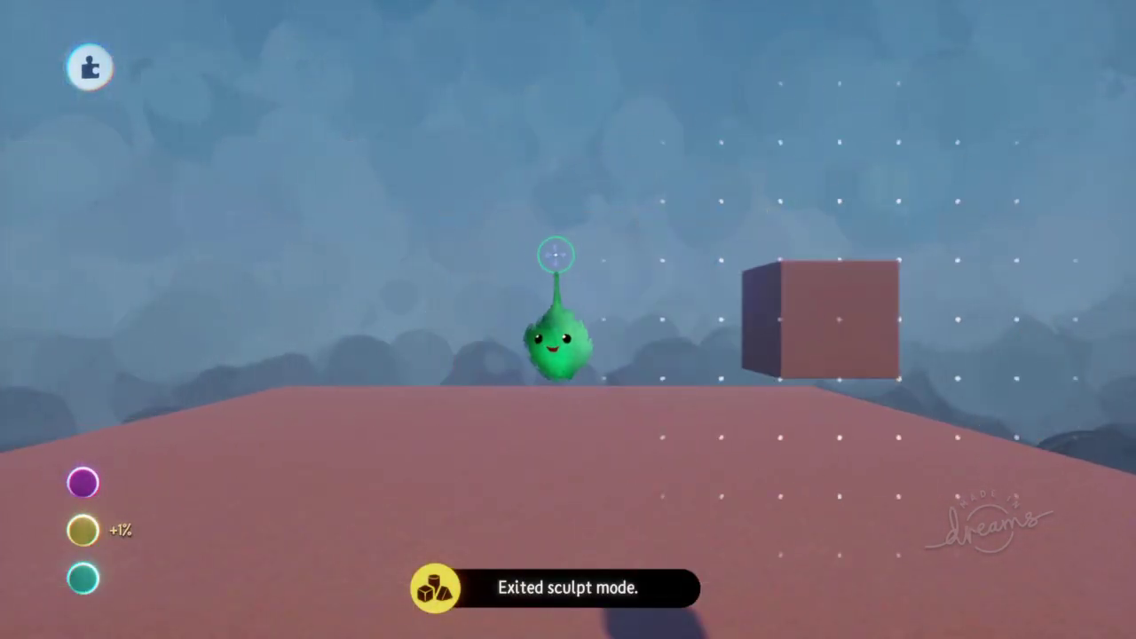
Turn off grid snap and place an open microchip beside the cube
click(625, 67)
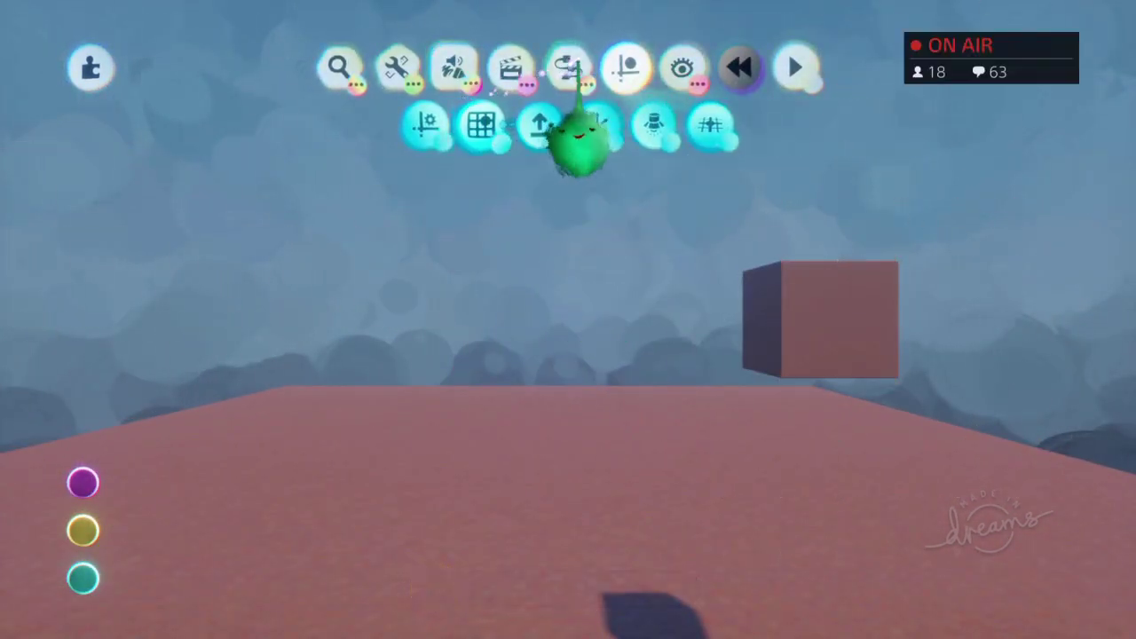
click(569, 67)
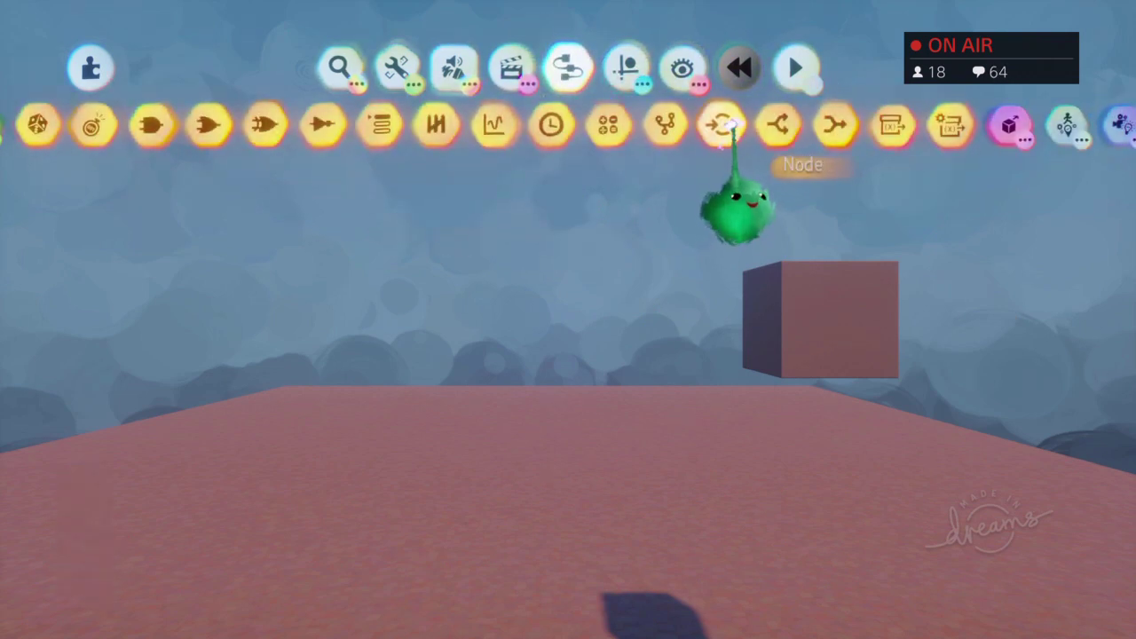
click(665, 123)
click(523, 369)
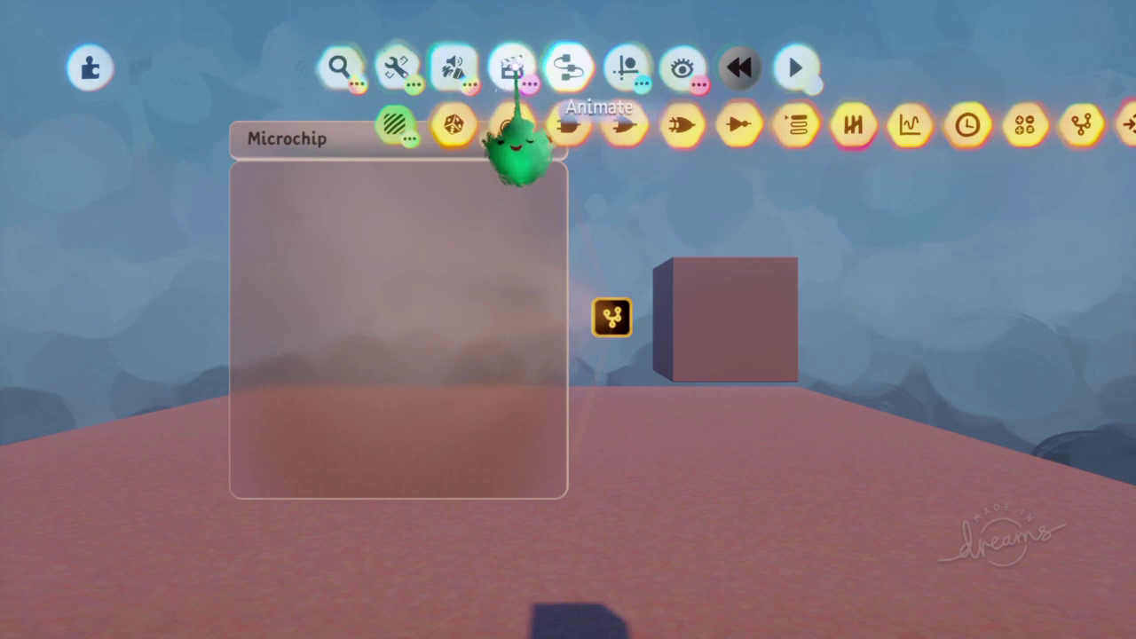
Place a keyframe in the microchip and stop its recording without changing anything in the scene
click(510, 67)
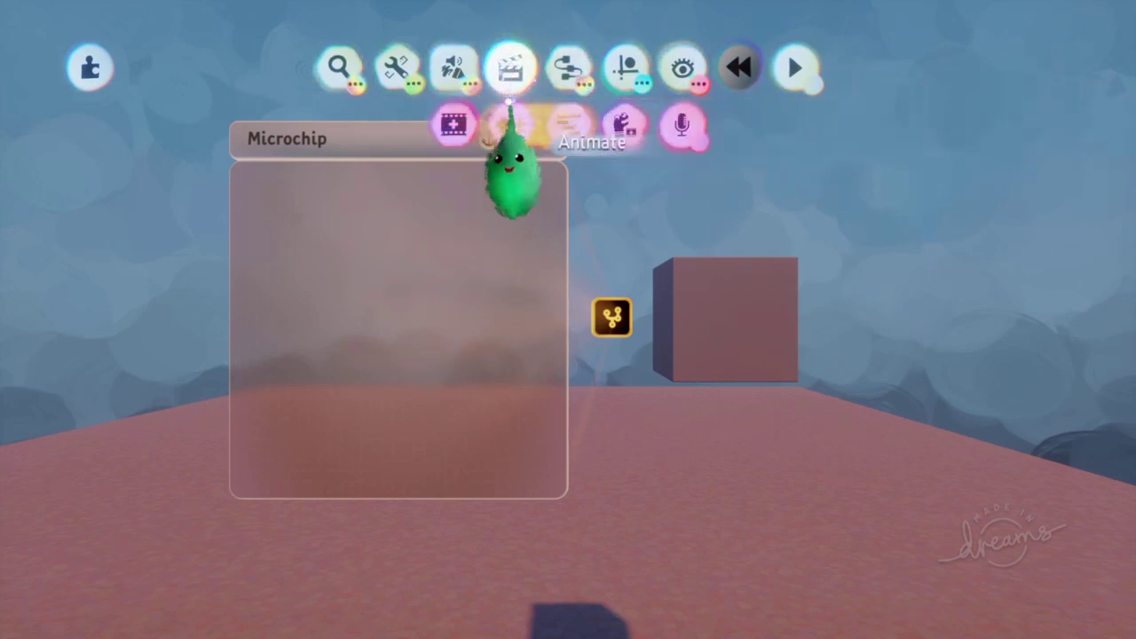
click(515, 118)
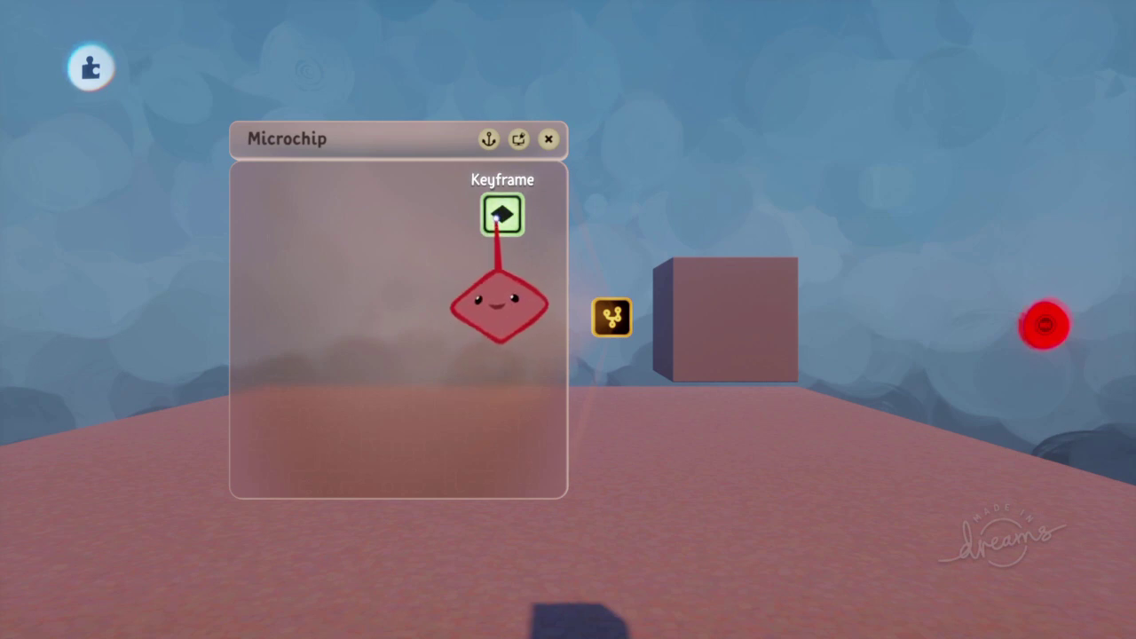
click(525, 215)
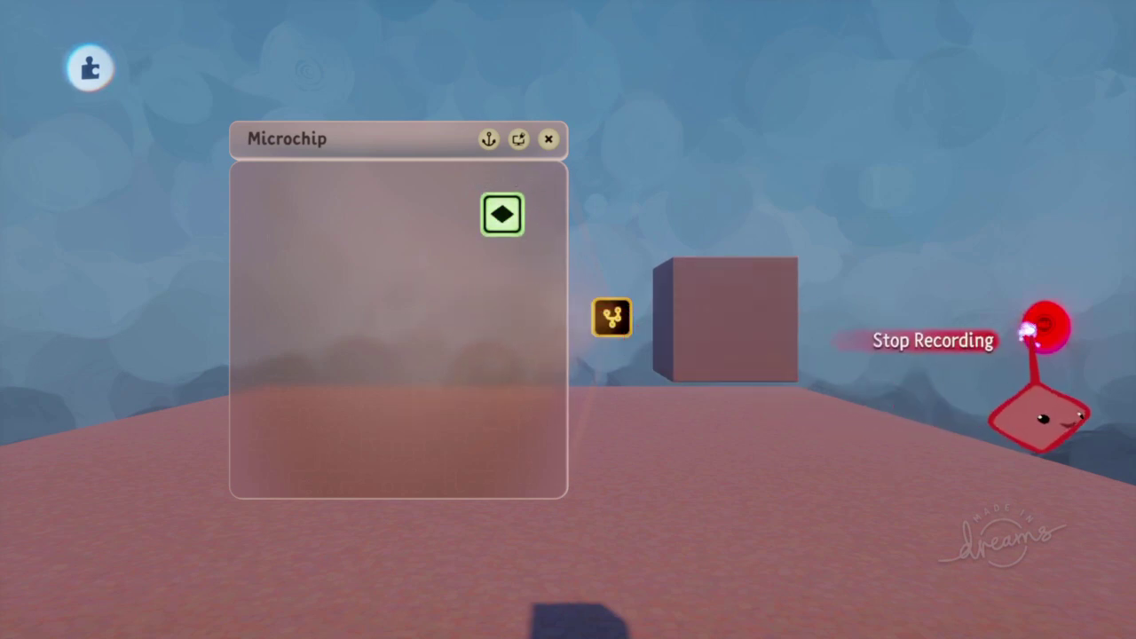
click(1035, 331)
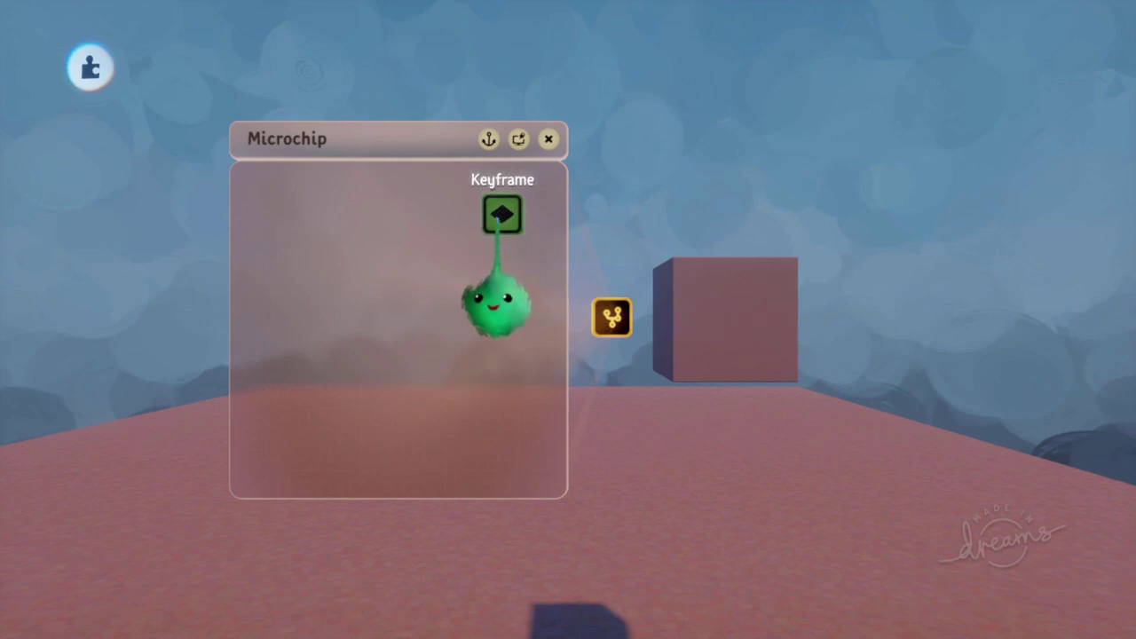
Resume recording in the microchip's keyframe, raise the cube above its original position, and stop recording
click(500, 220)
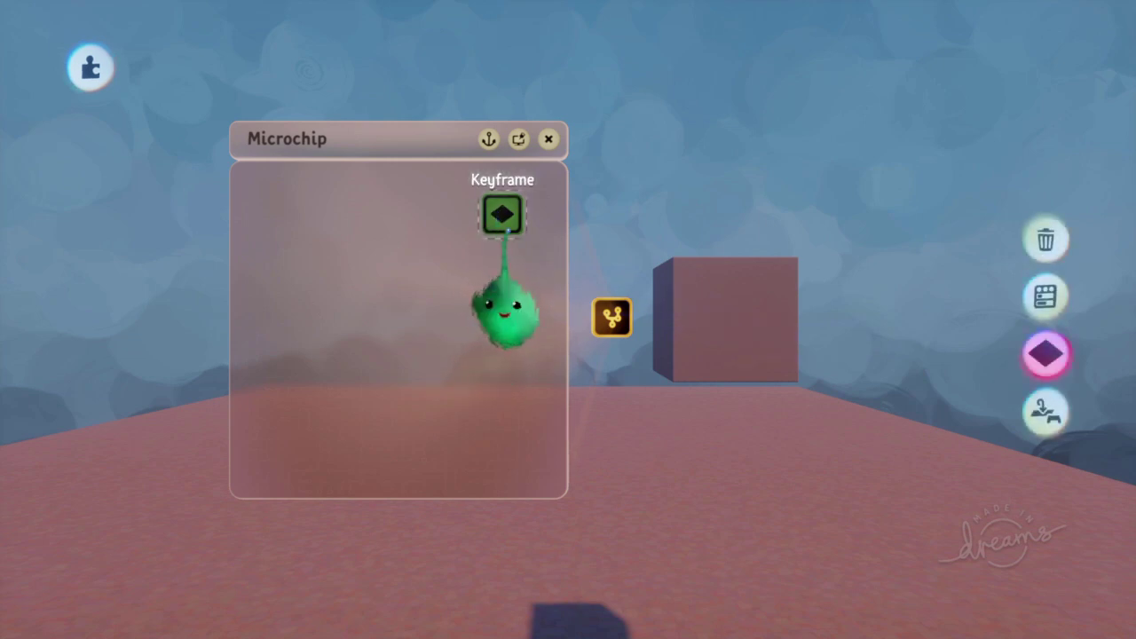
click(1048, 355)
click(1046, 325)
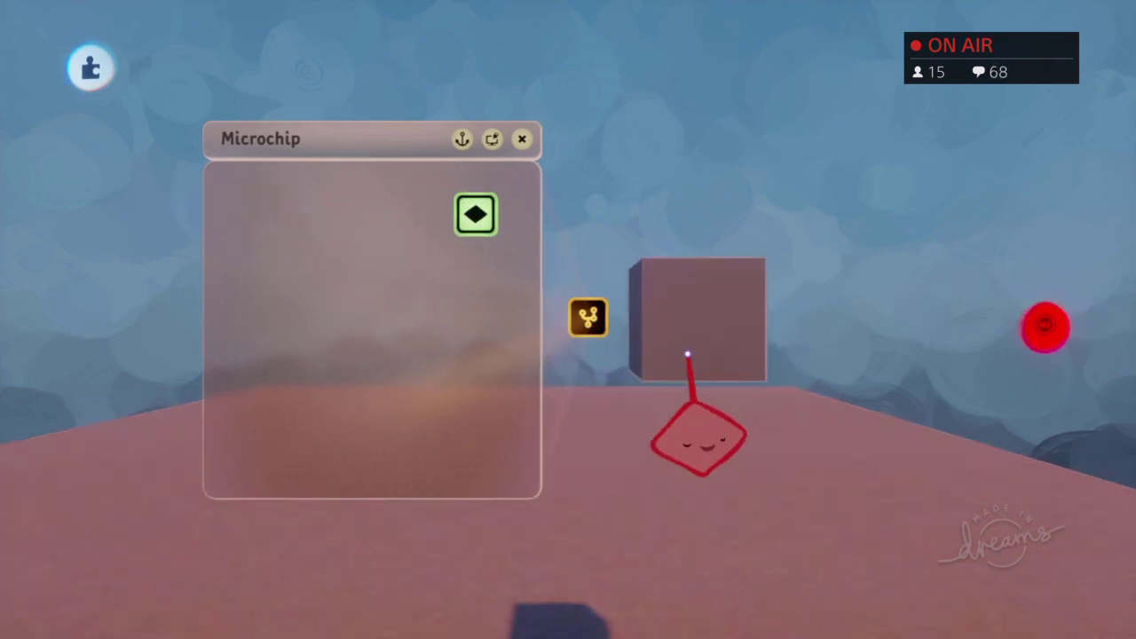
drag(688, 333, 687, 131)
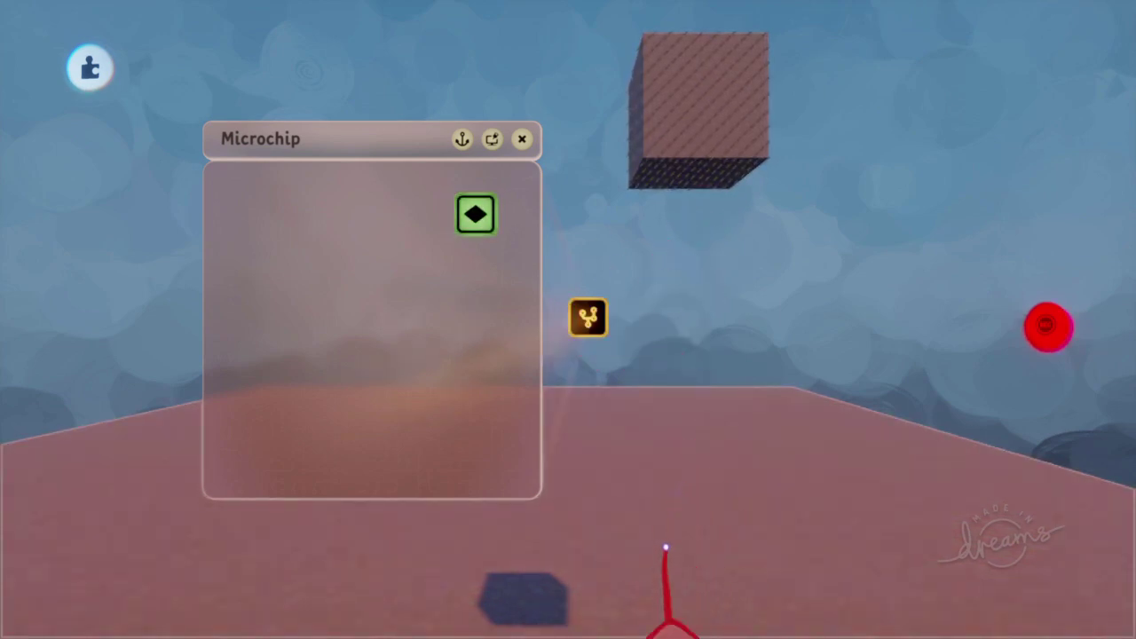
drag(698, 238, 710, 373)
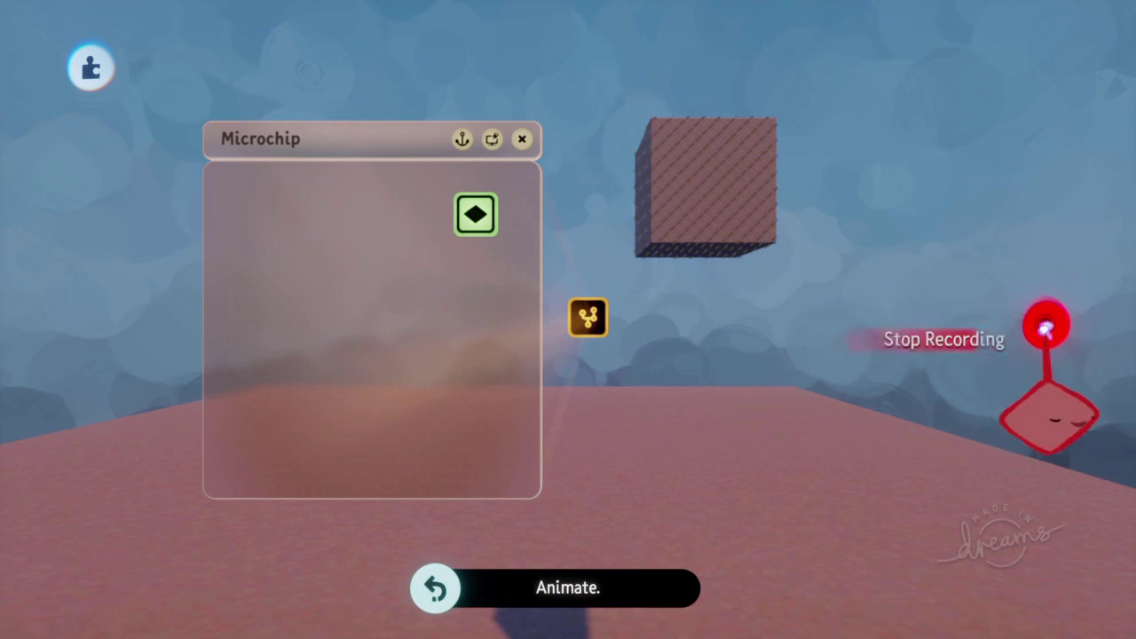
click(1047, 326)
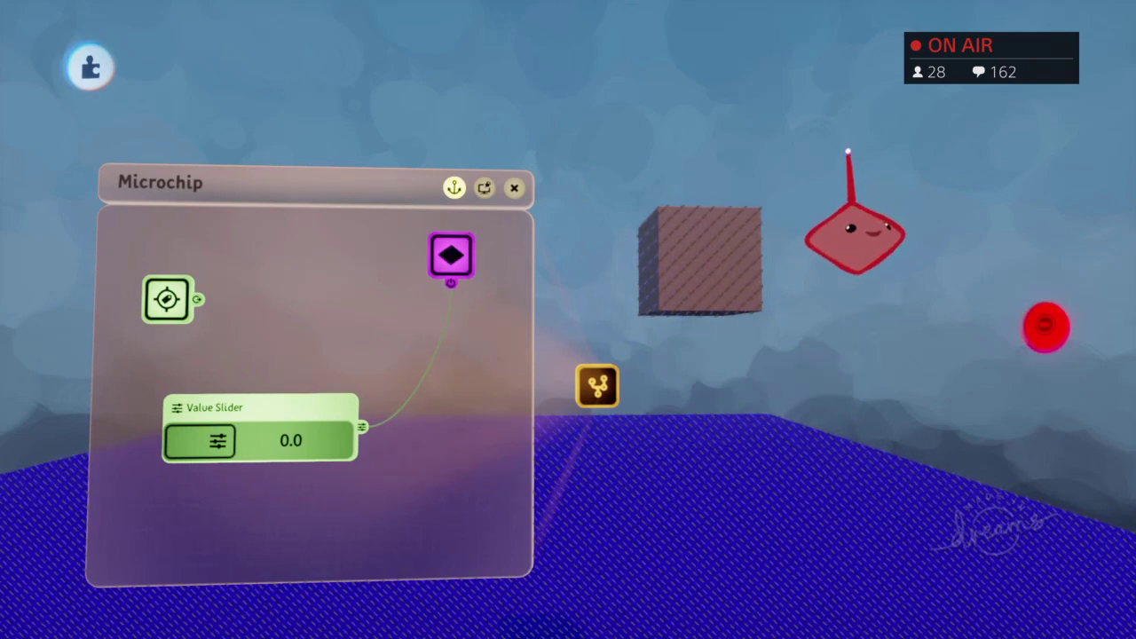
Reopen recording on the magenta keyframe wired to the value slider, nudge the cube slightly upward, and stop recording
key(Escape)
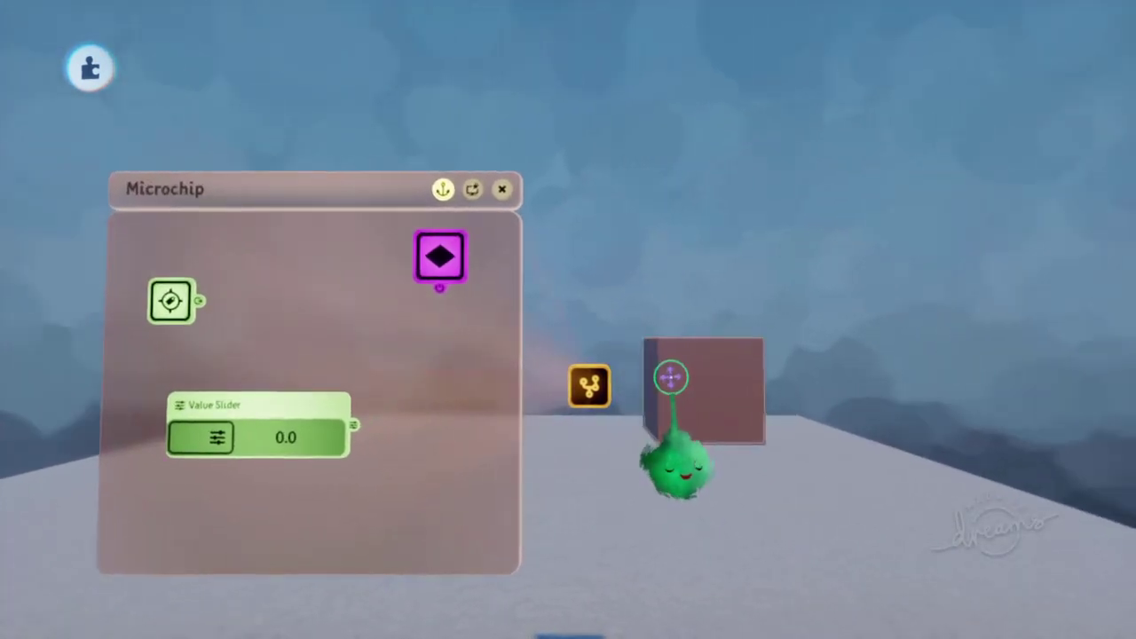
middle_drag(678, 426, 678, 467)
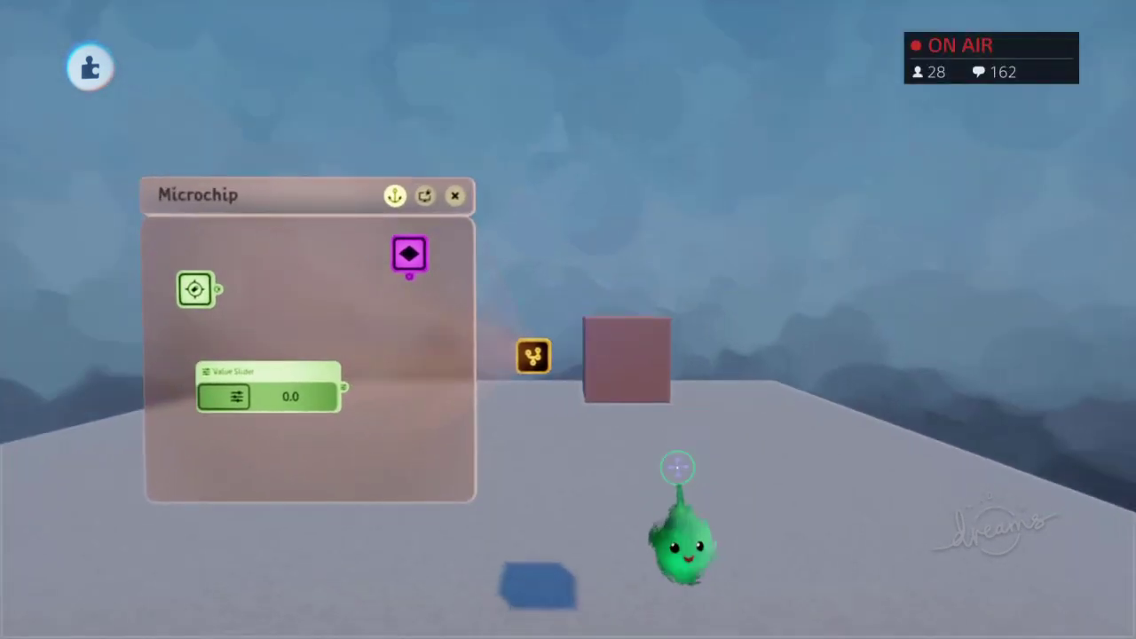
click(1045, 271)
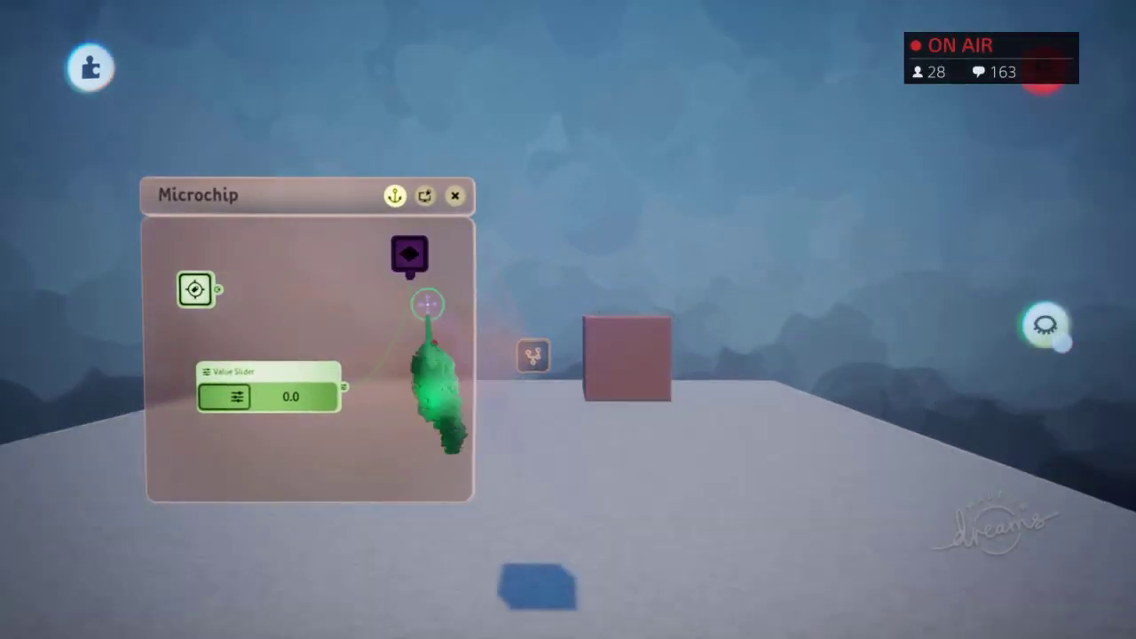
click(409, 258)
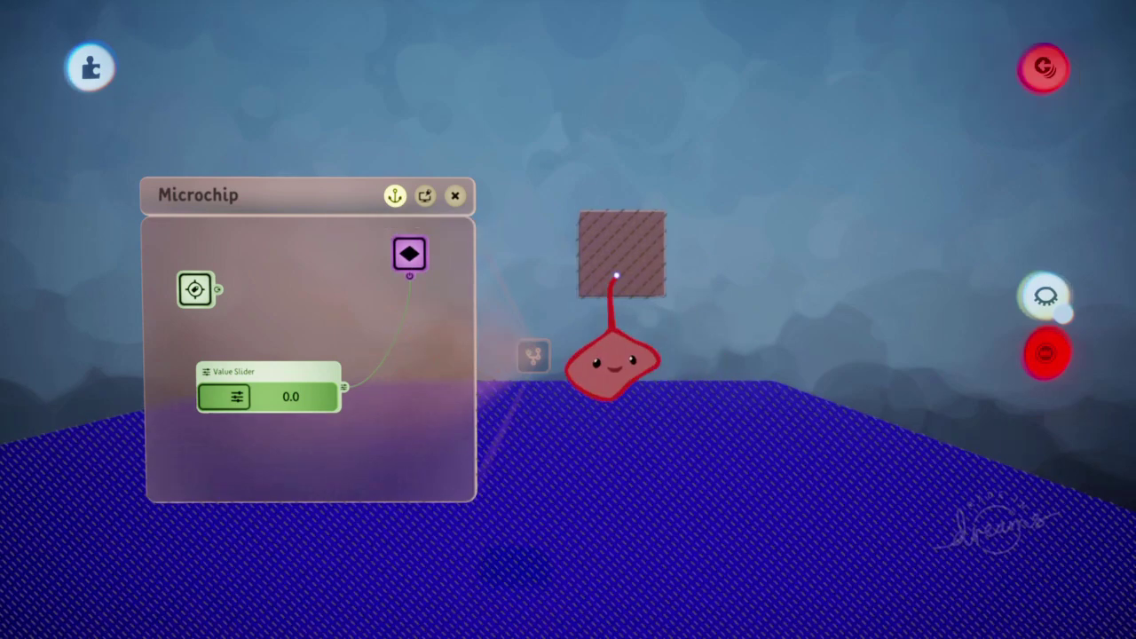
drag(616, 273, 616, 263)
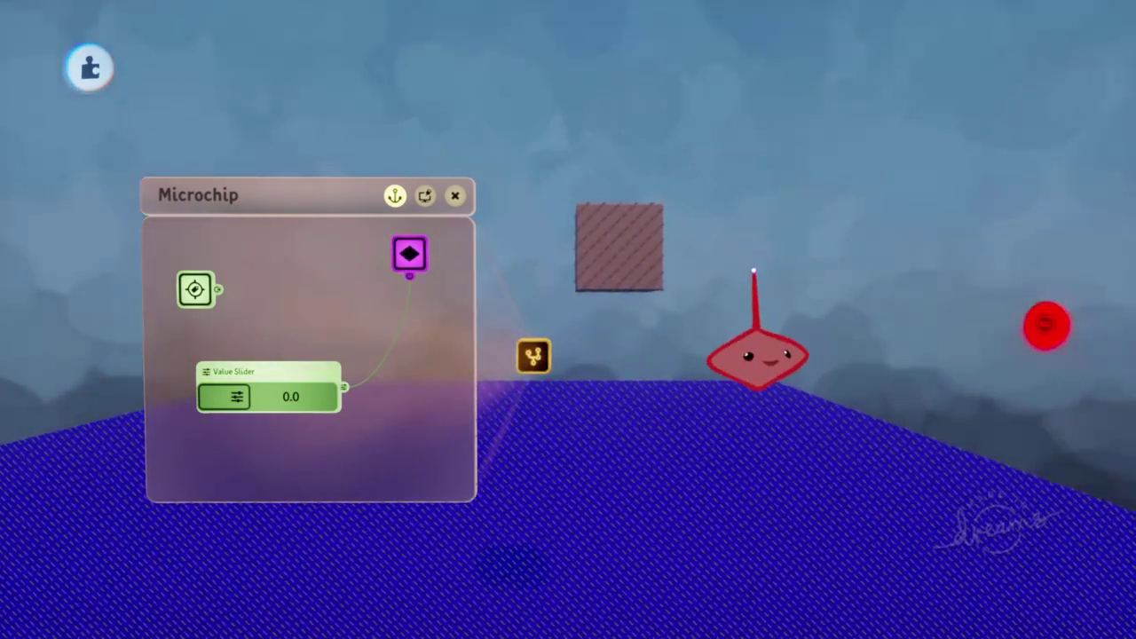
key(Escape)
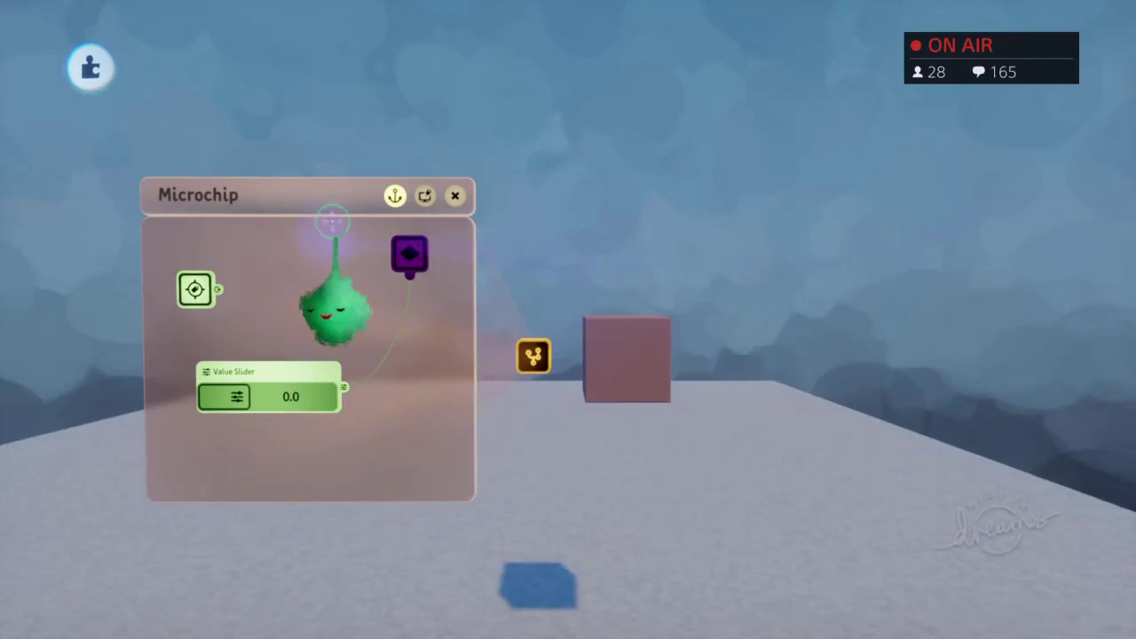
middle_drag(598, 314, 596, 352)
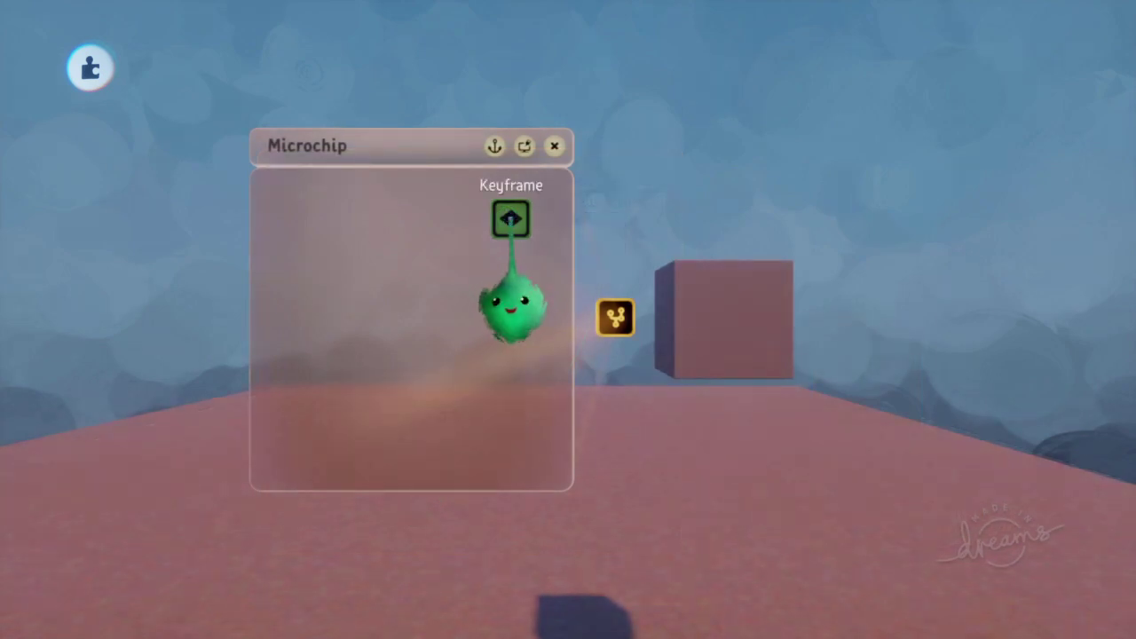
Open the keyframe's settings and switch its power on and off to preview the cube's recorded position
click(509, 221)
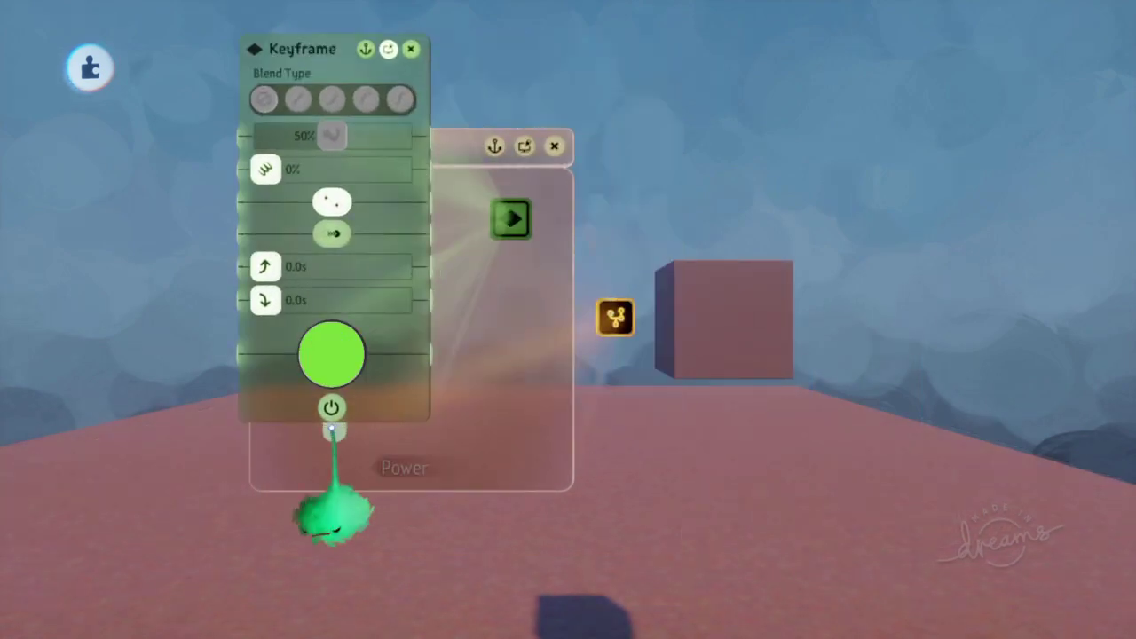
click(331, 408)
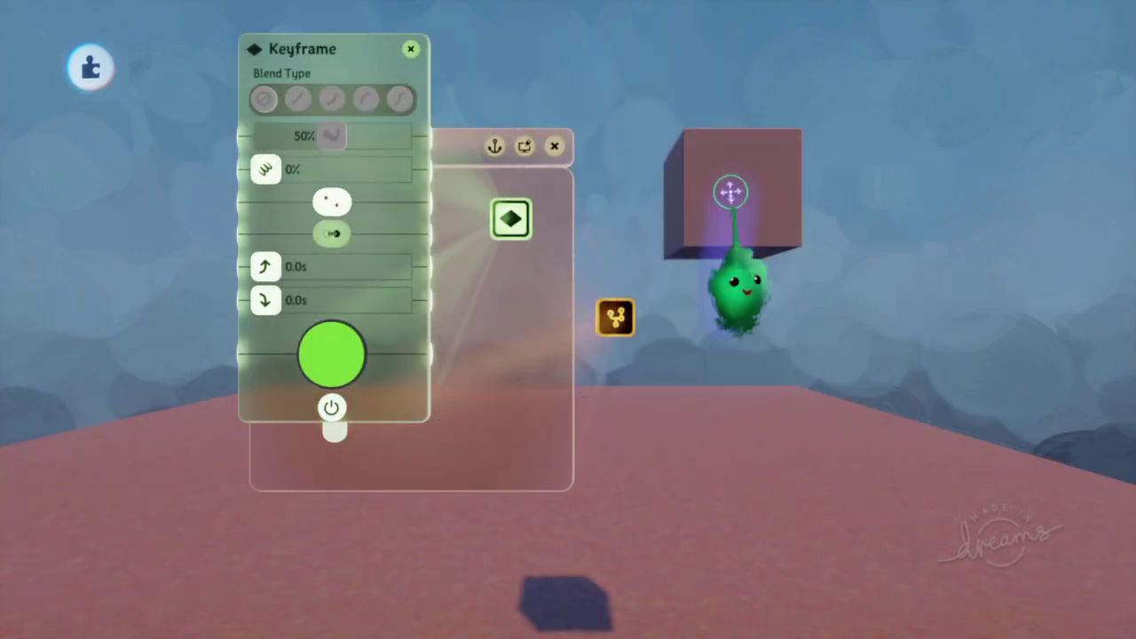
click(331, 409)
key(Escape)
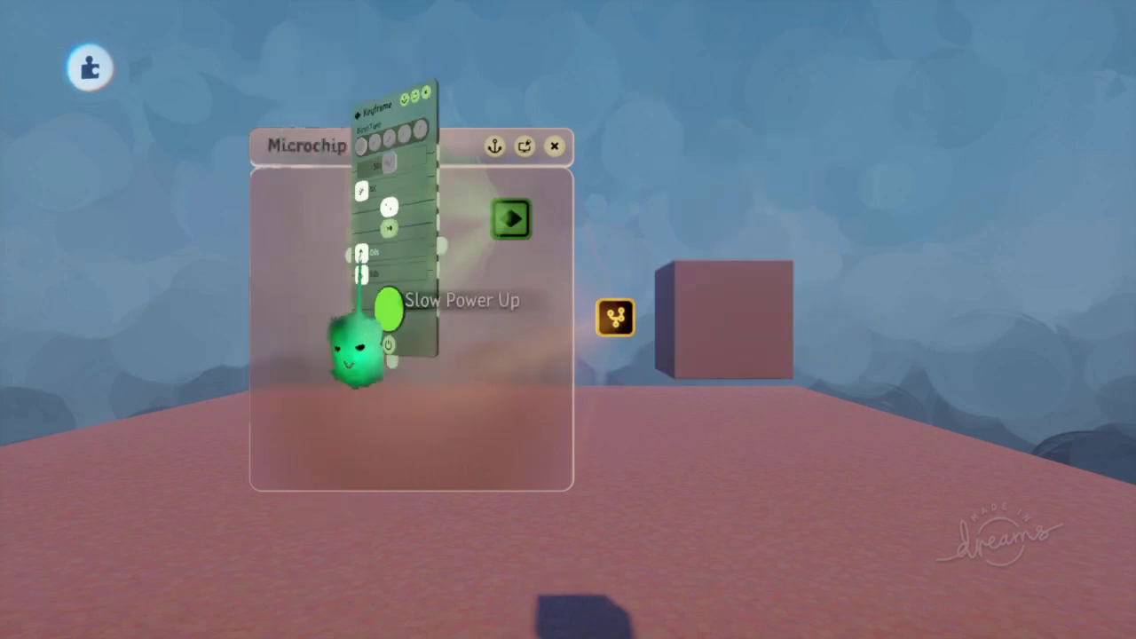
Add a Switch gadget to the microchip and wire its output to the keyframe's power input
key(Tab)
click(569, 67)
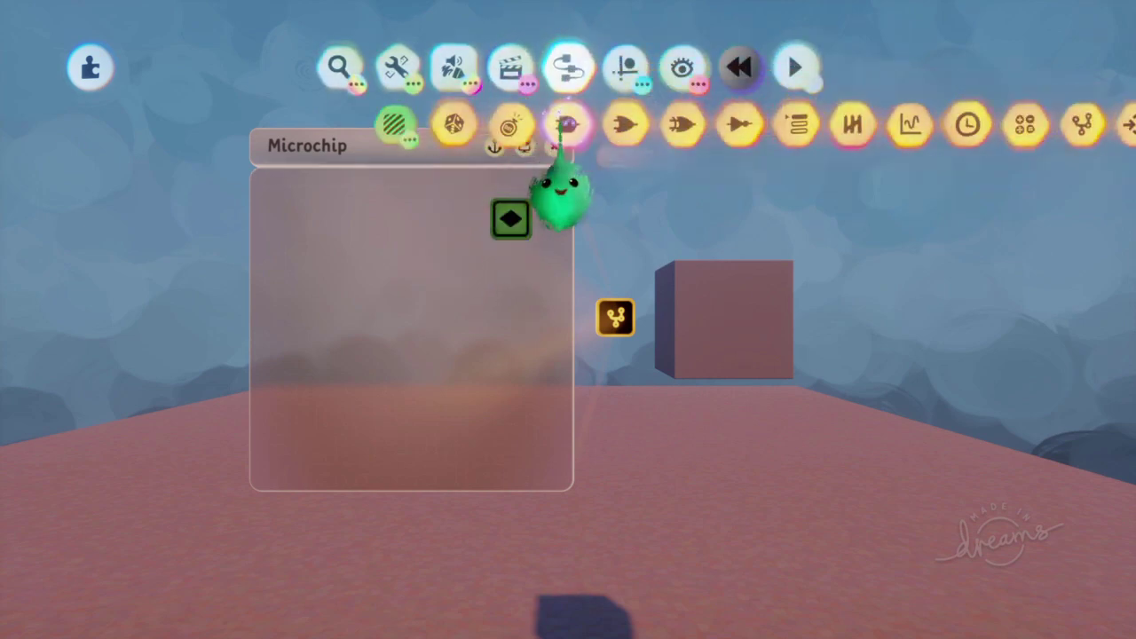
click(737, 127)
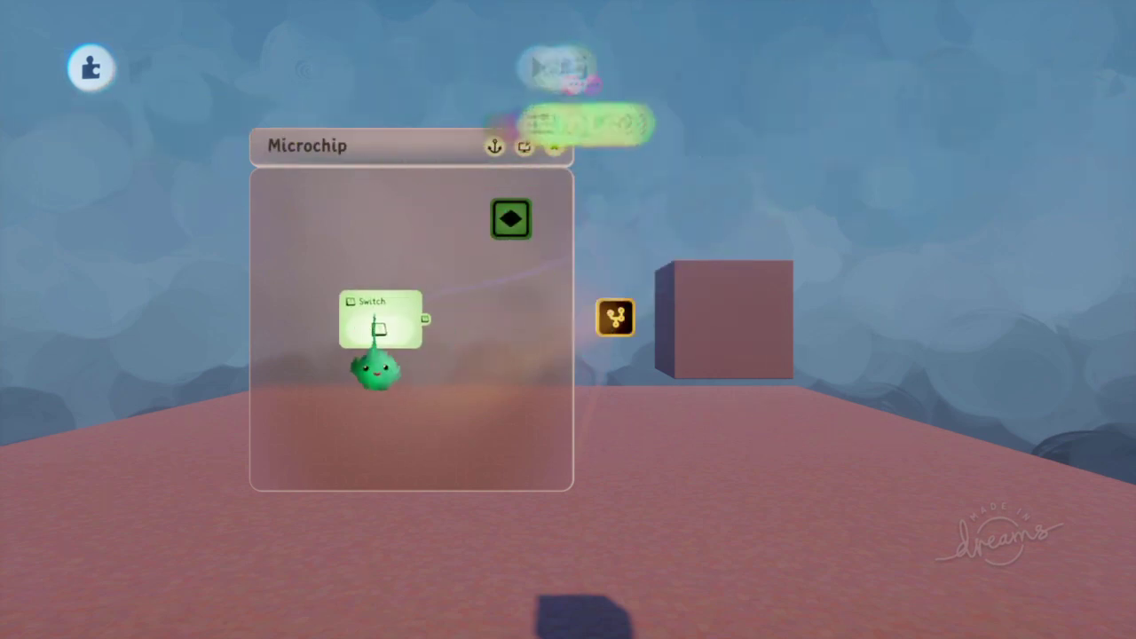
click(371, 319)
drag(419, 318, 510, 243)
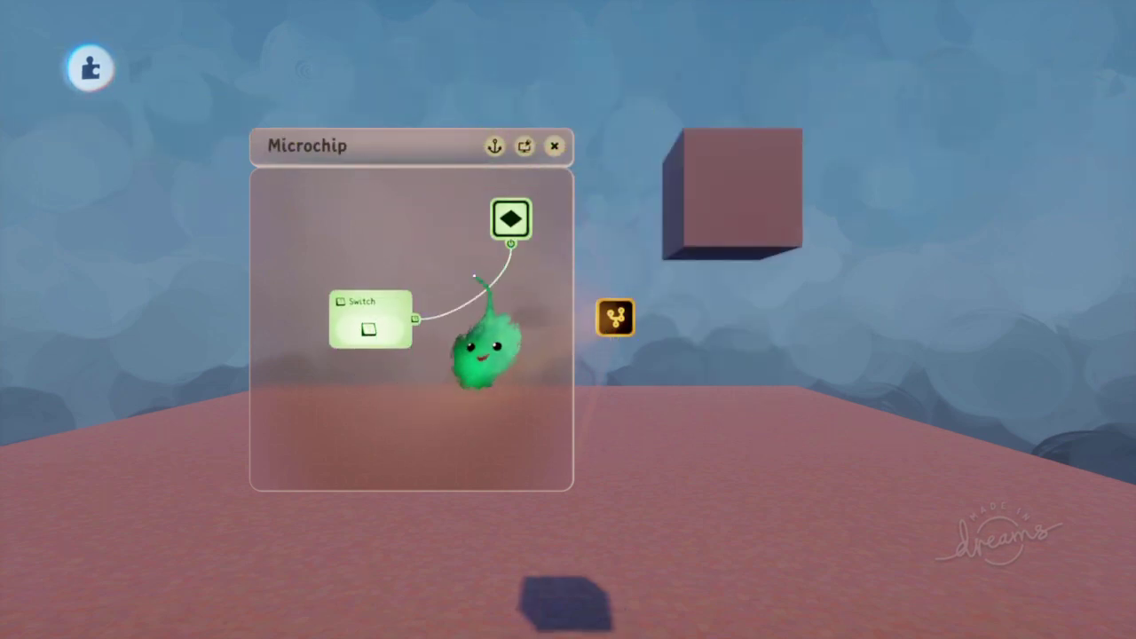
Toggle the switch repeatedly to test how the keyframe moves the cube
click(376, 330)
click(376, 331)
click(376, 407)
click(376, 407)
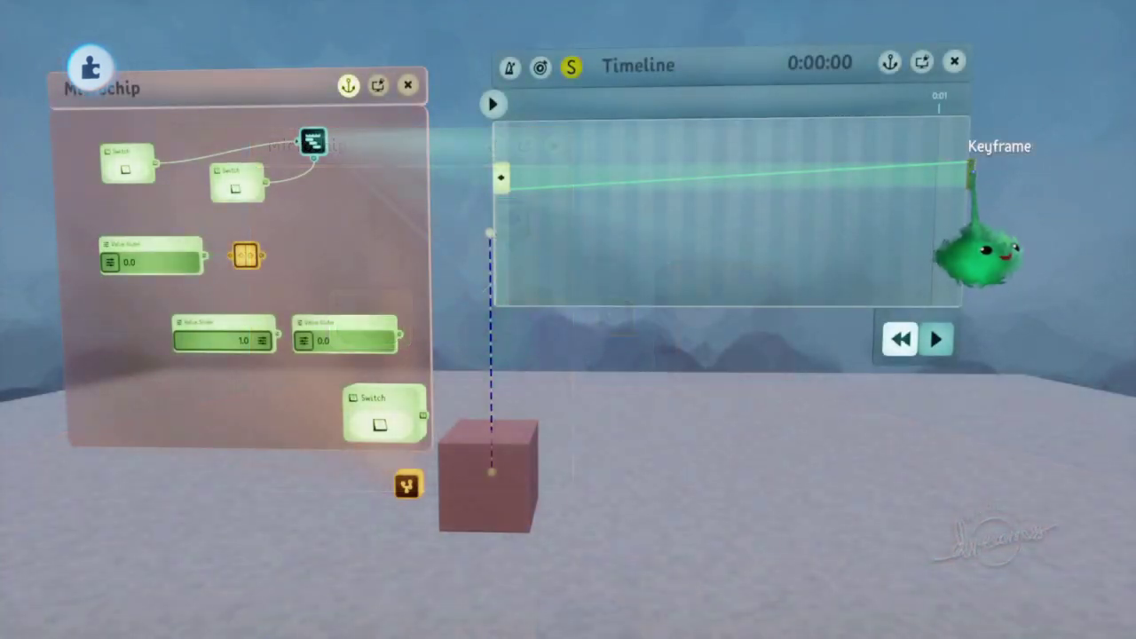
Place a new keyframe in the microchip, record a magenta tint on the floor sculpture, and stop recording
middle_drag(660, 220, 689, 211)
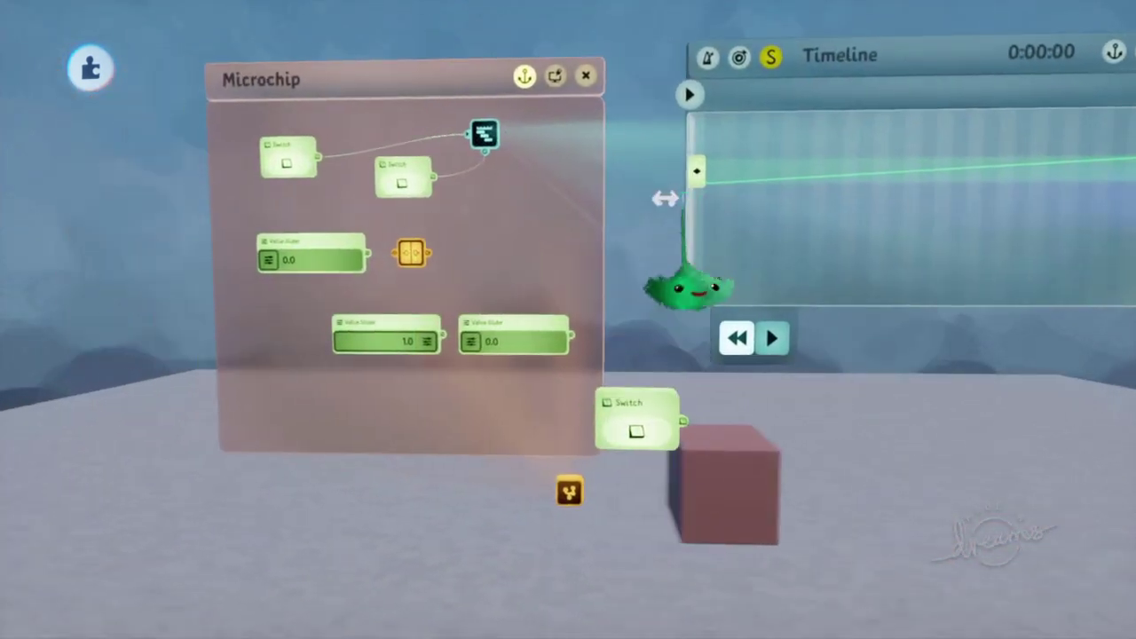
scroll(699, 284, down, 3)
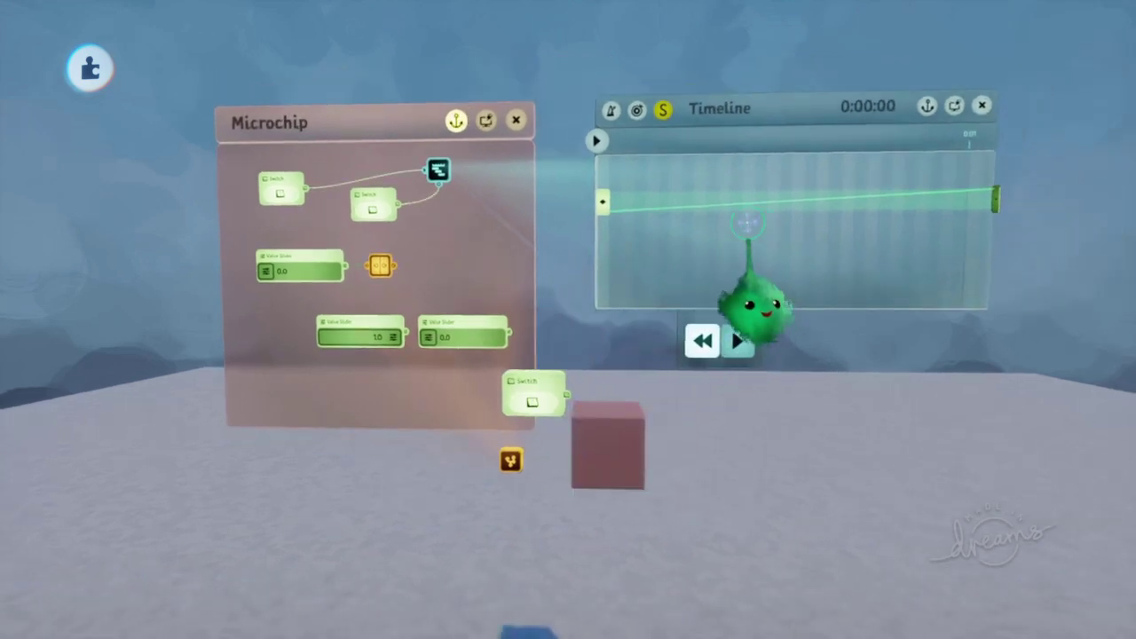
middle_drag(682, 352, 439, 450)
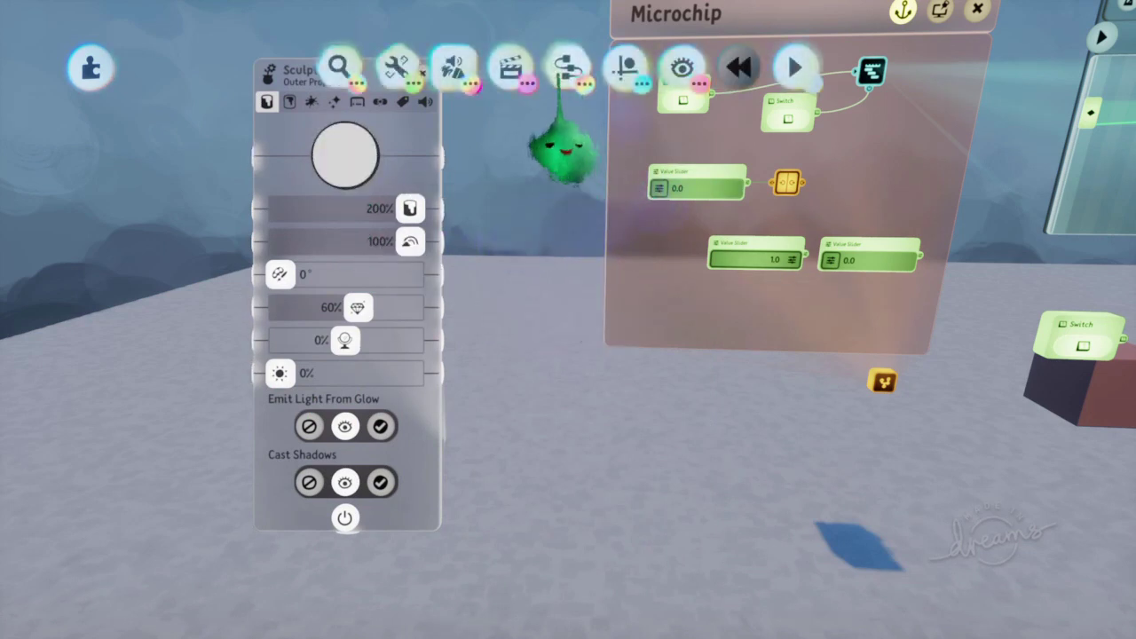
click(513, 70)
click(513, 124)
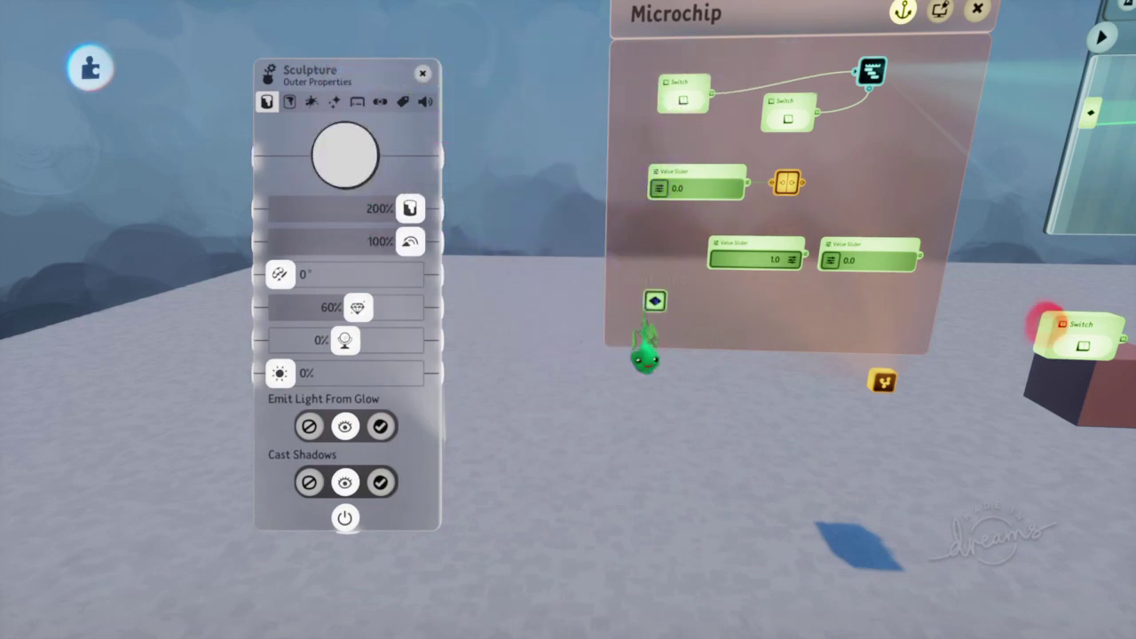
mouse_move(345, 156)
mouse_down()
mouse_move(346, 259)
mouse_move(367, 261)
mouse_move(355, 233)
mouse_move(484, 267)
mouse_move(648, 367)
mouse_up()
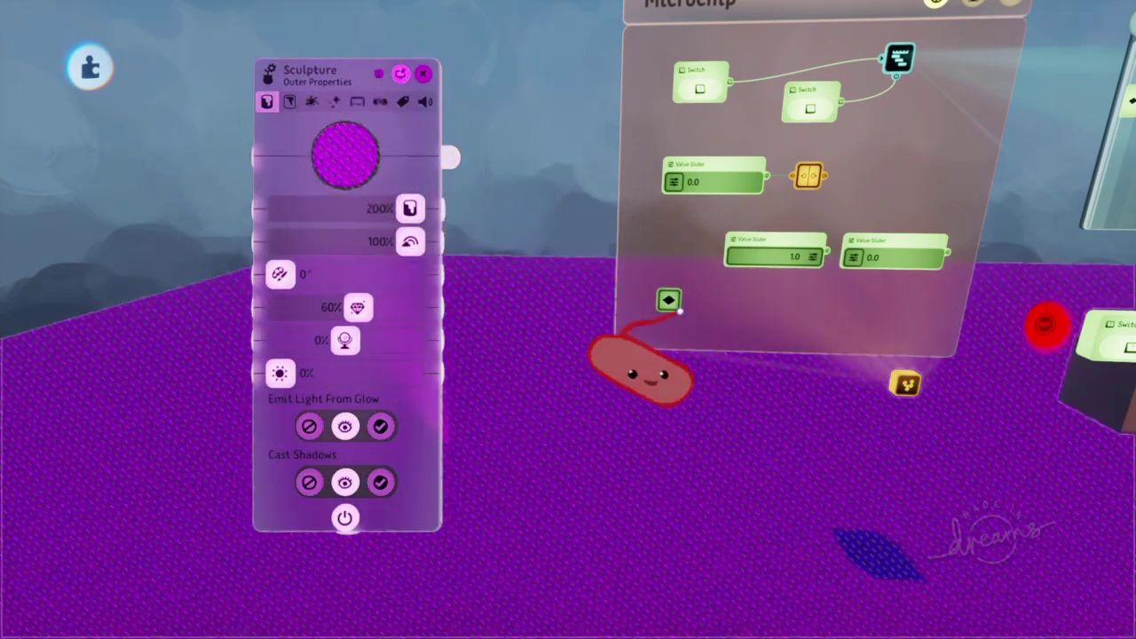
click(1046, 325)
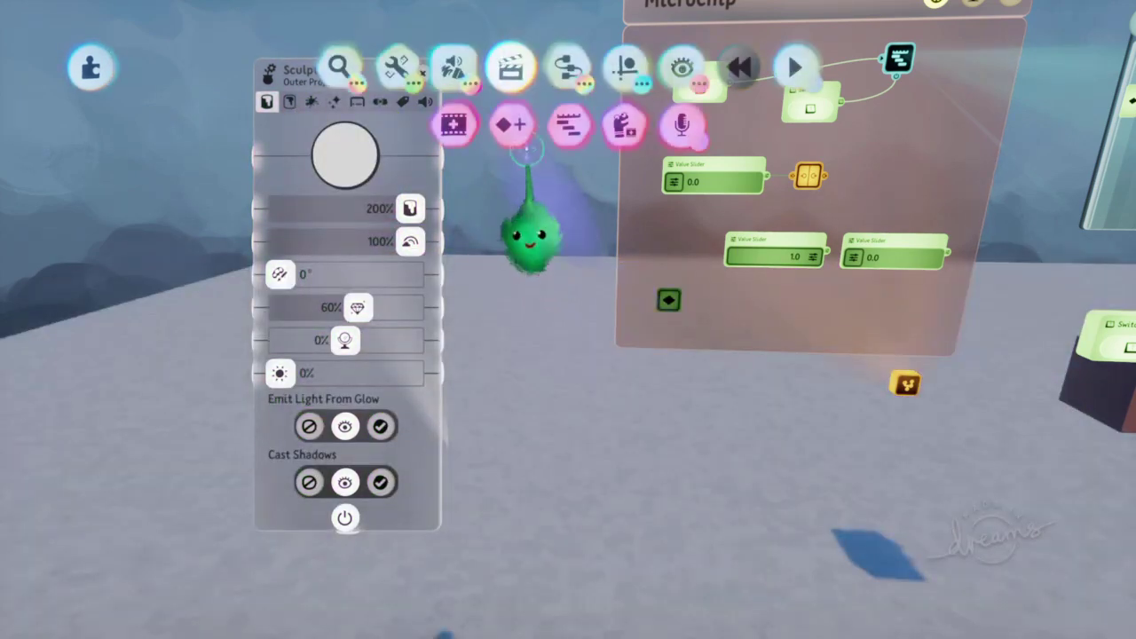
Place another keyframe in the microchip and record a bright green tint on the floor sculpture
click(511, 123)
click(727, 296)
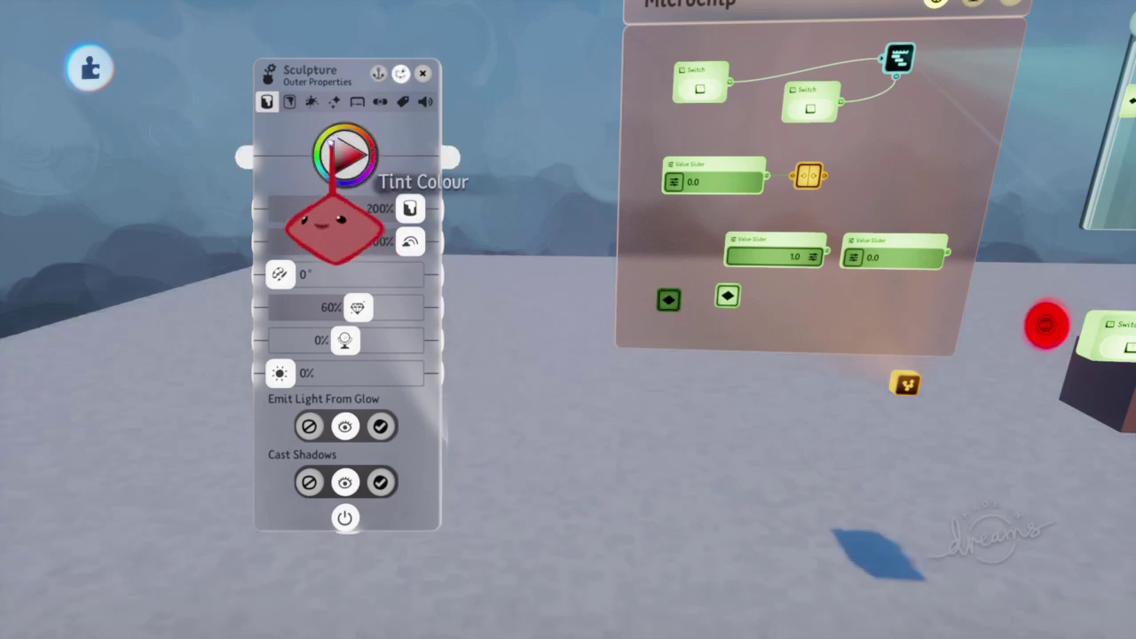
drag(328, 158, 338, 158)
drag(337, 158, 373, 158)
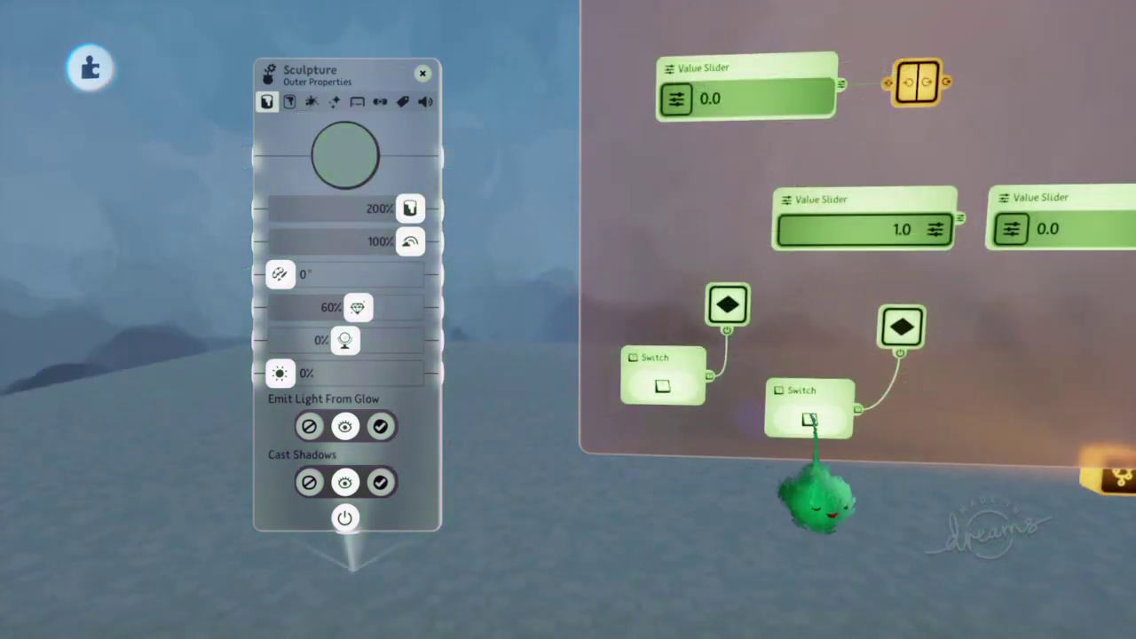
Toggle the two switches separately and together to test the magenta and green tint keyframes on the floor
click(810, 419)
click(661, 387)
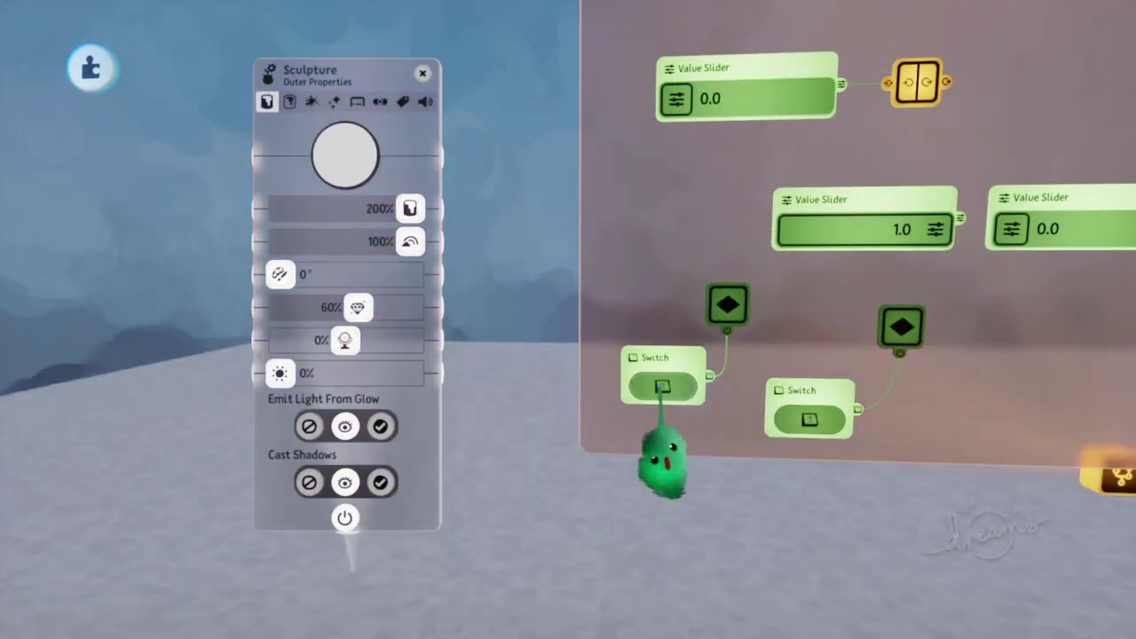
click(662, 387)
click(662, 387)
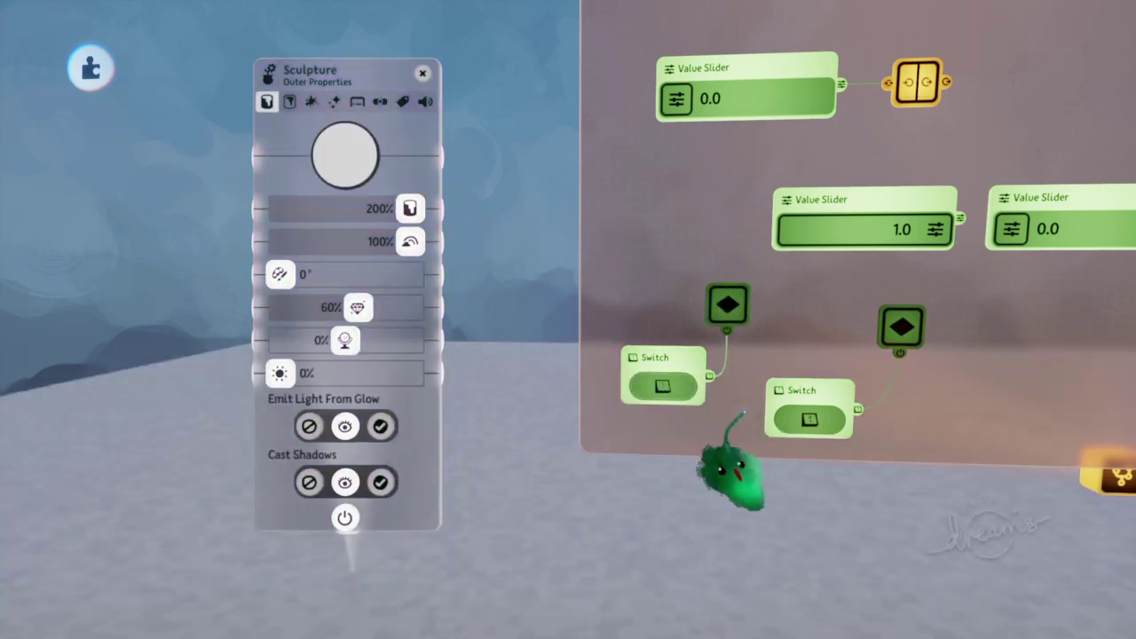
click(810, 419)
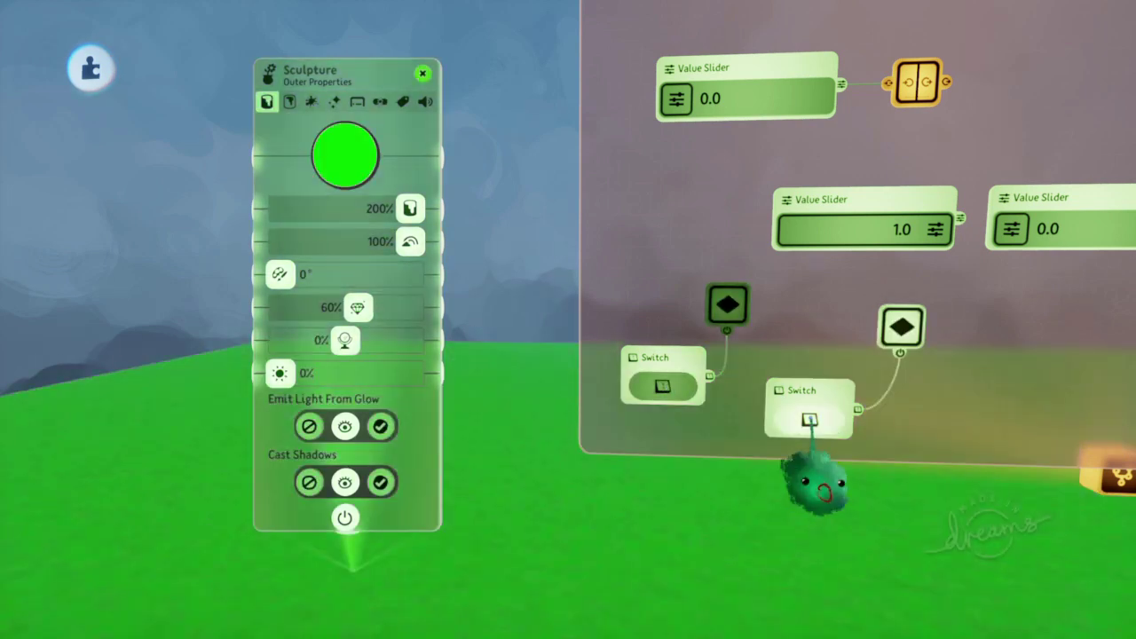
click(809, 419)
click(662, 387)
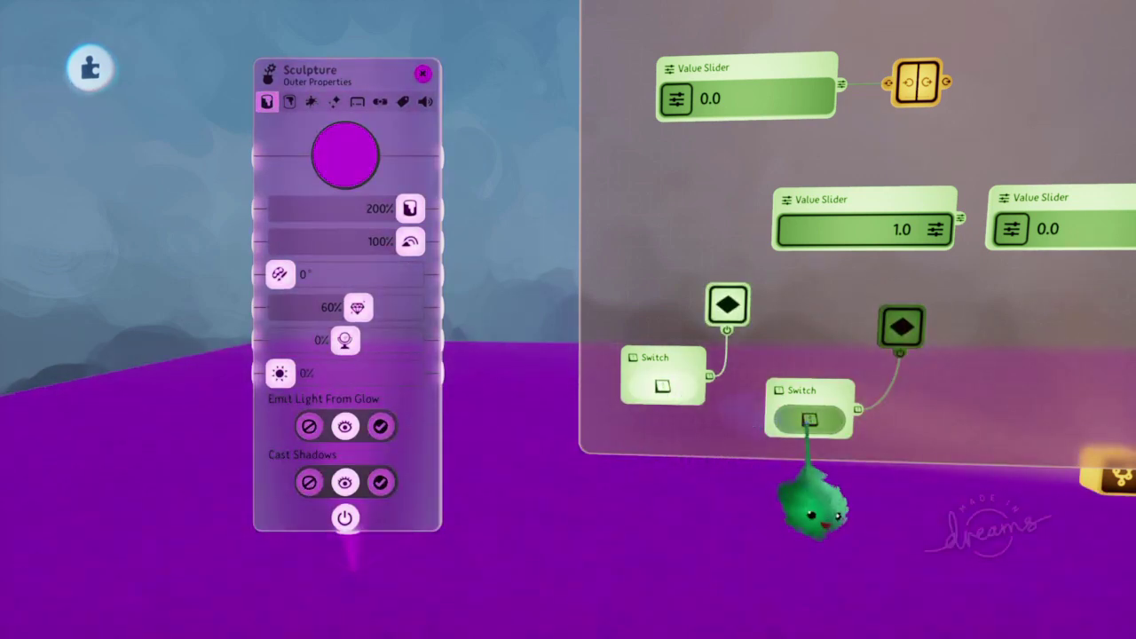
click(810, 419)
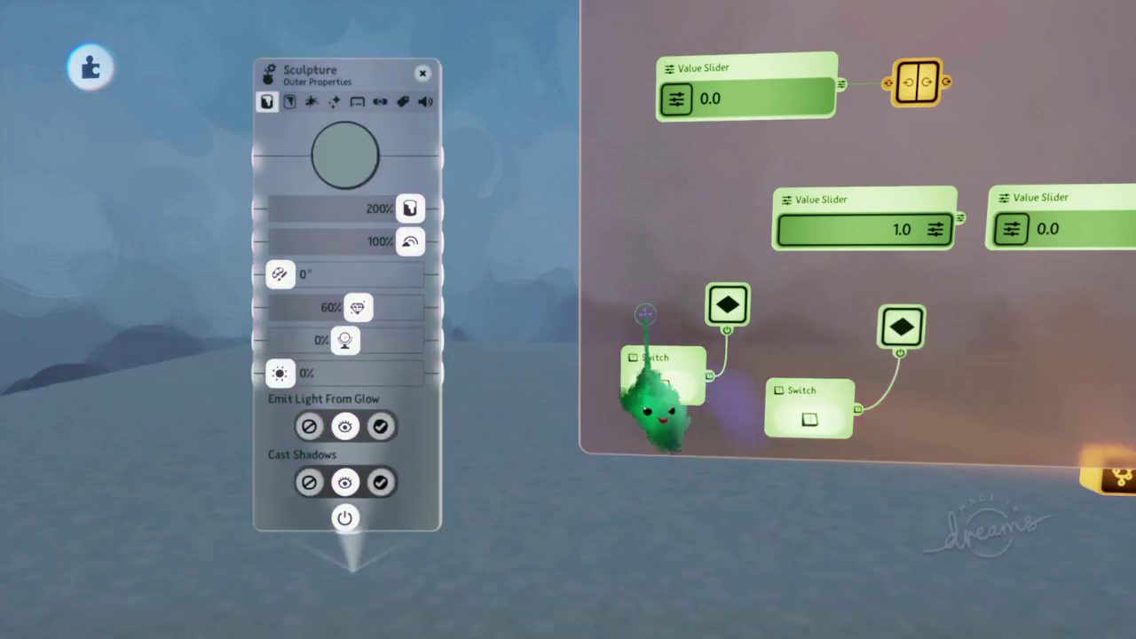
Open the puppet's logic and its Poses microchip, preview the lower pose keyframe in recording mode, and stop recording
scroll(596, 389, down, 3)
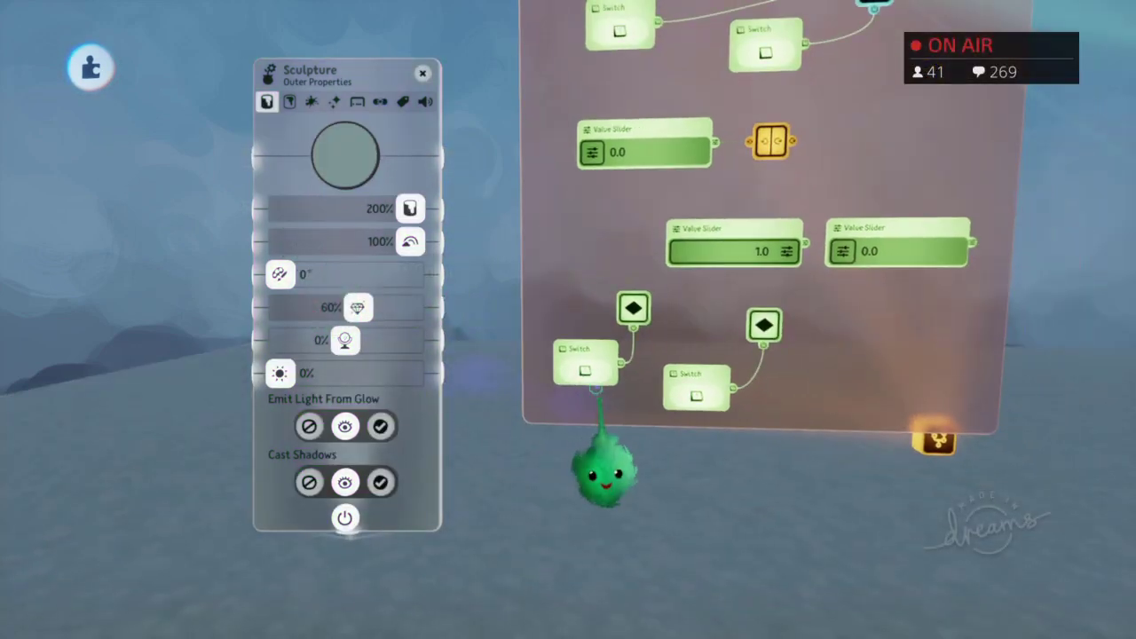
scroll(546, 327, down, 2)
drag(351, 284, 379, 301)
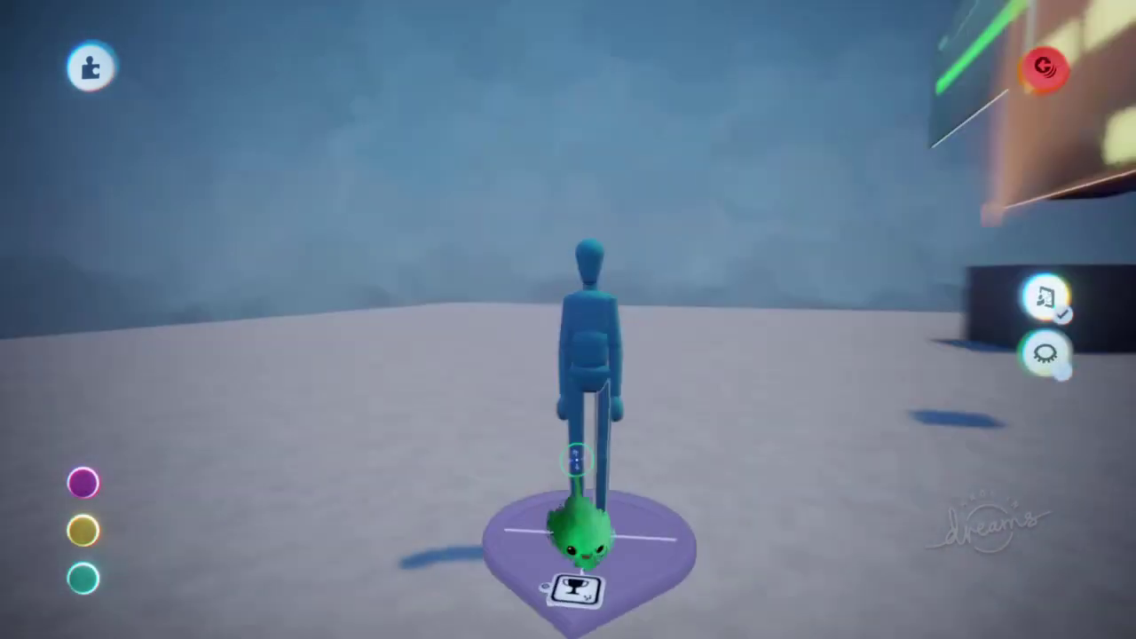
click(581, 587)
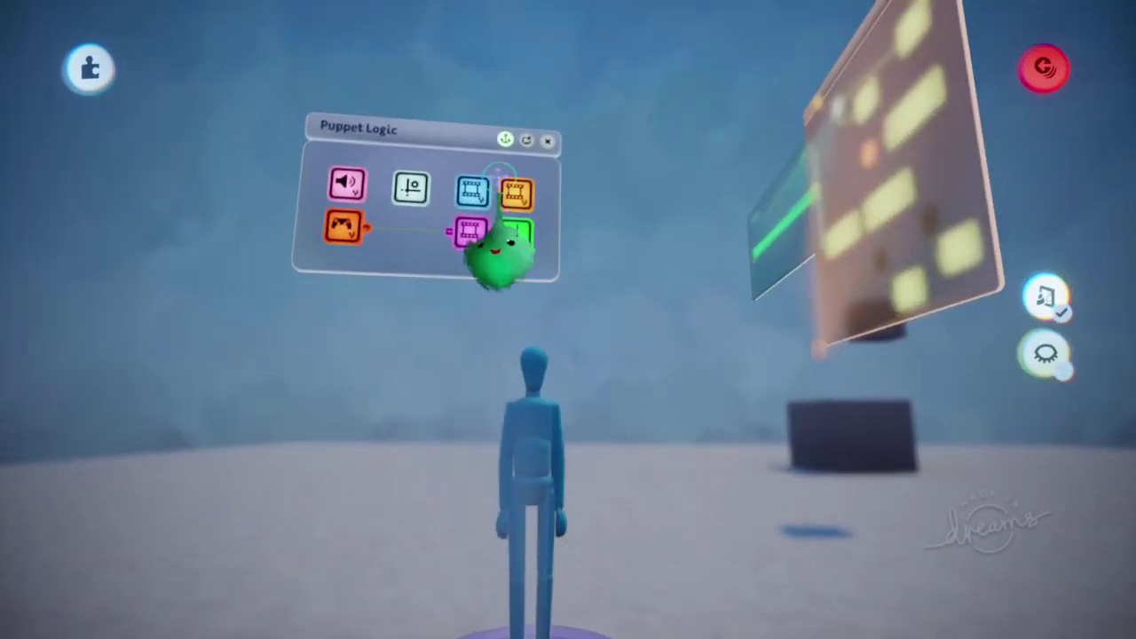
click(516, 194)
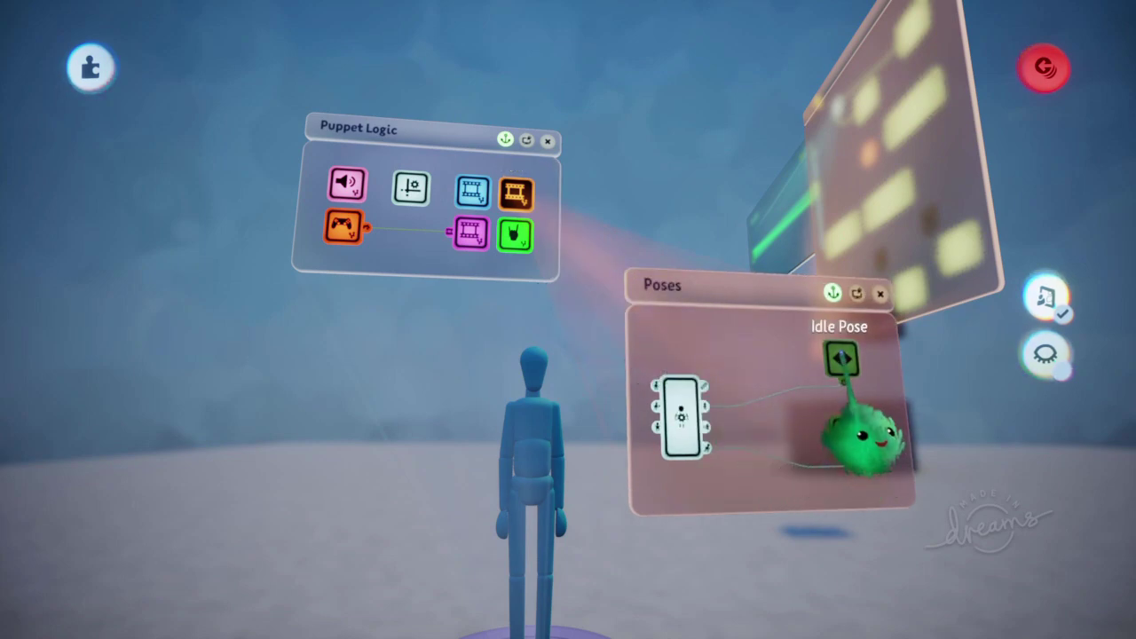
click(850, 437)
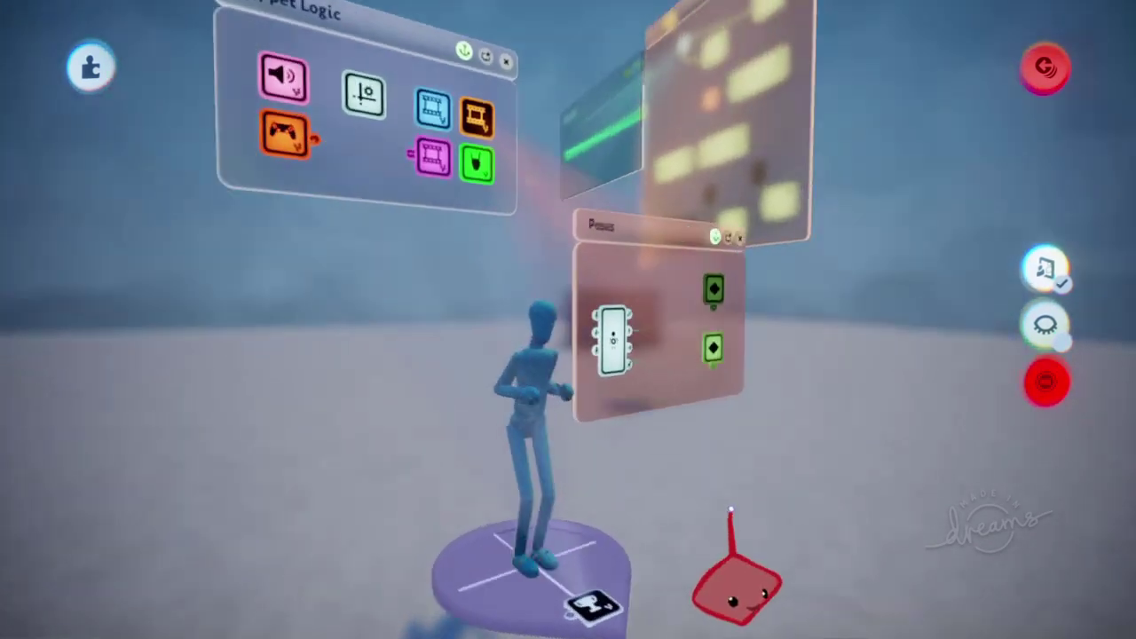
click(1046, 382)
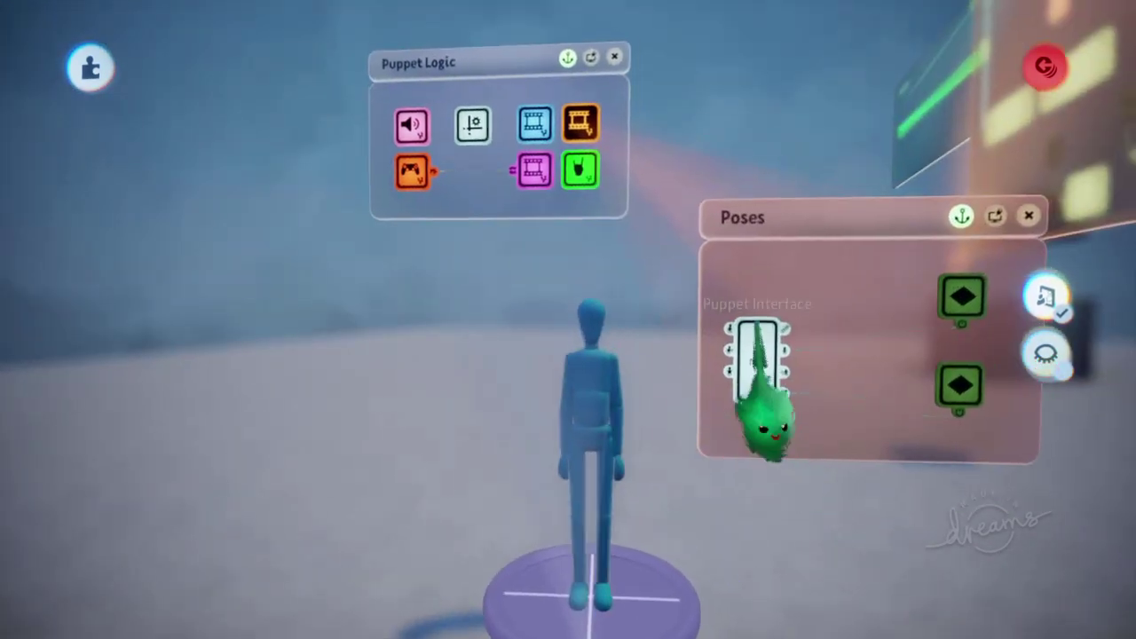
Add a keyframe to the Poses microchip and record the puppet with one arm raised above its head
click(530, 68)
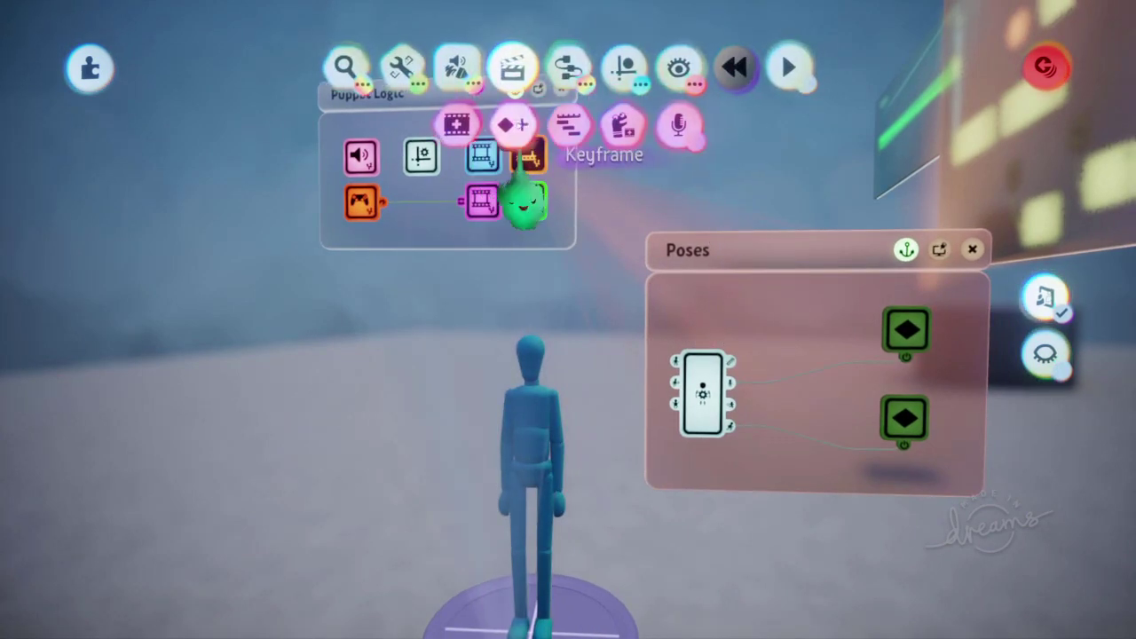
click(513, 122)
click(804, 349)
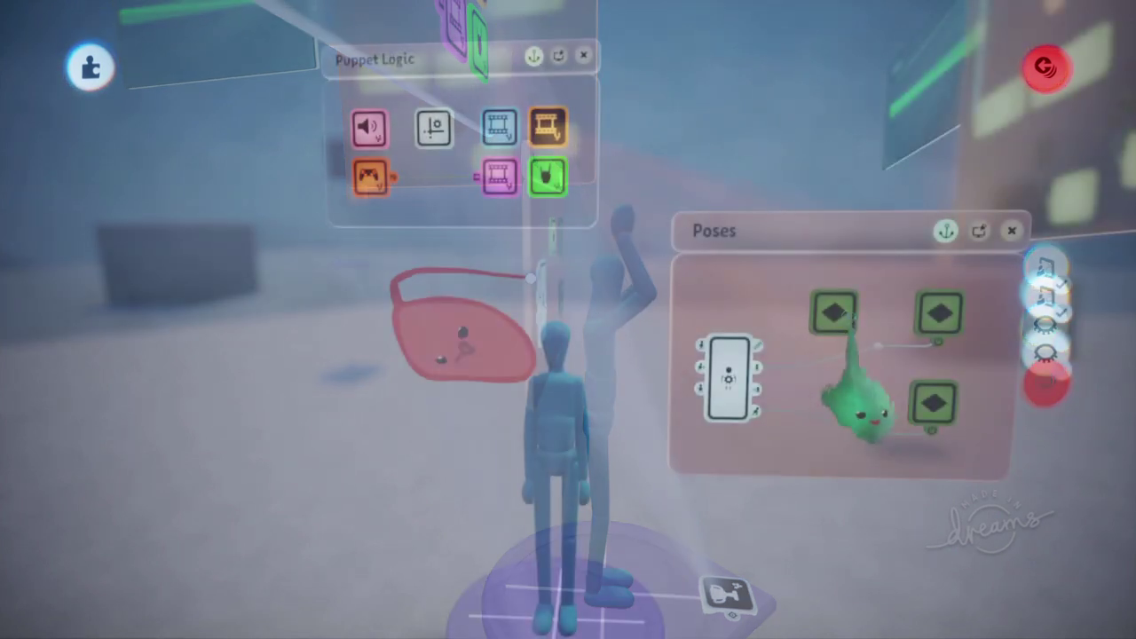
Open the new pose keyframe's settings, switch its power on and off to preview the raised arm, and close them
click(832, 312)
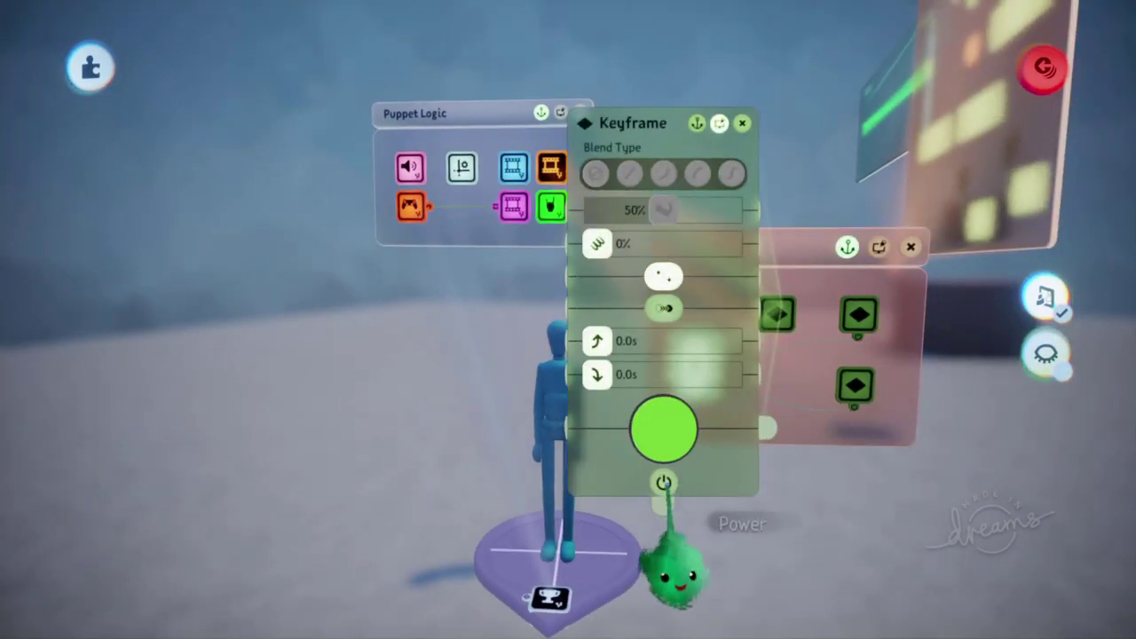
click(664, 483)
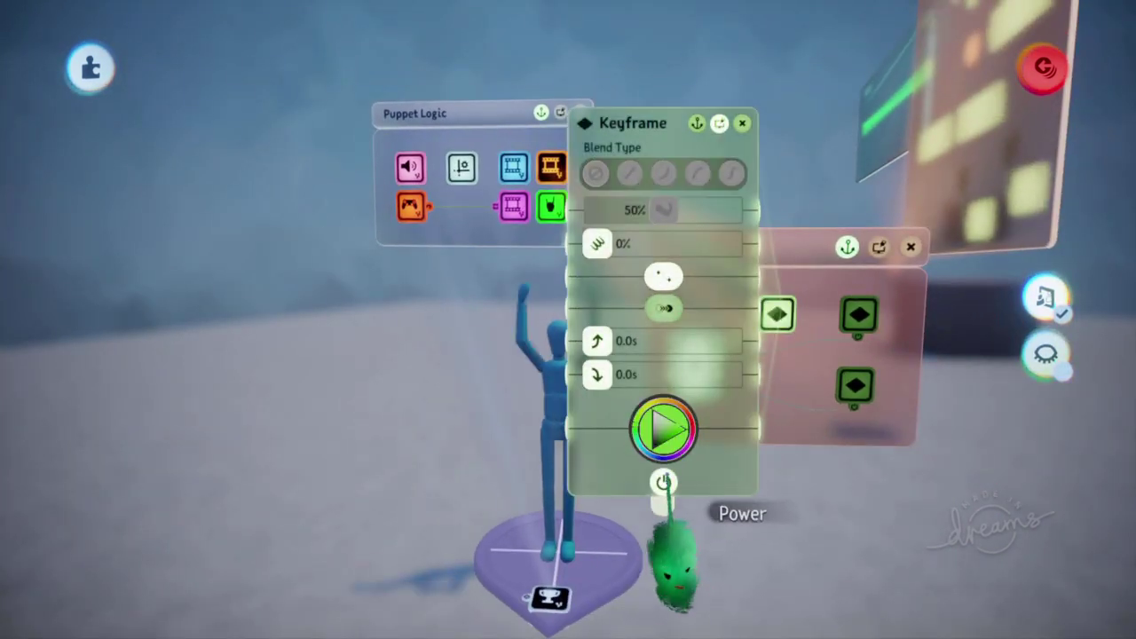
click(664, 482)
key(Escape)
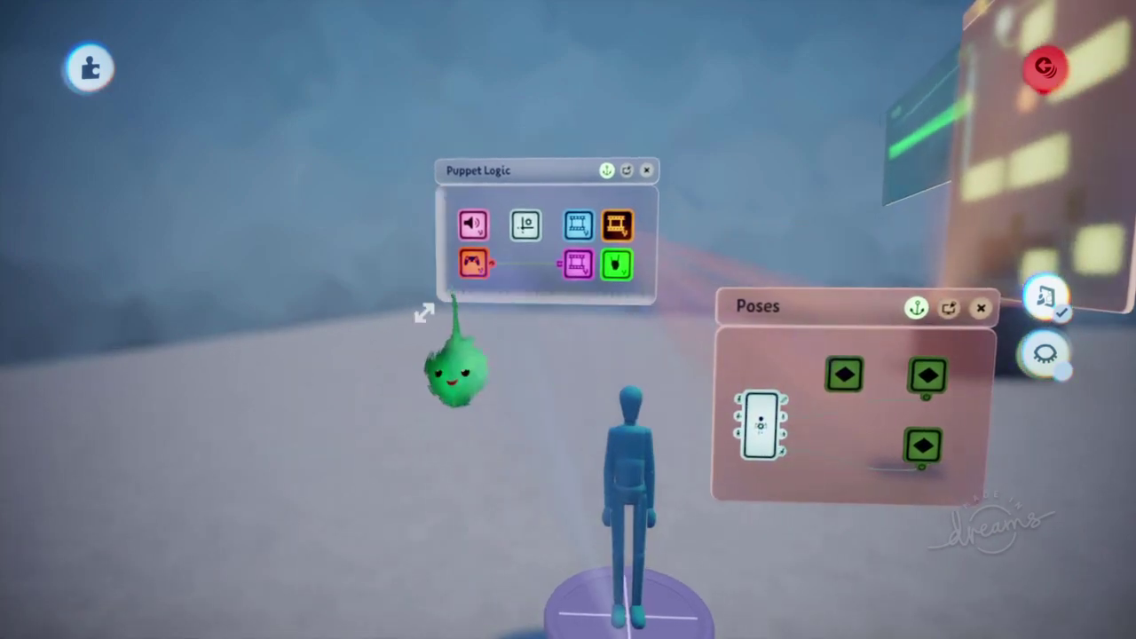
Open the puppet's Controller Logic and wire the Controller Sensor's triangle output to the raised-arm keyframe's power input
click(468, 260)
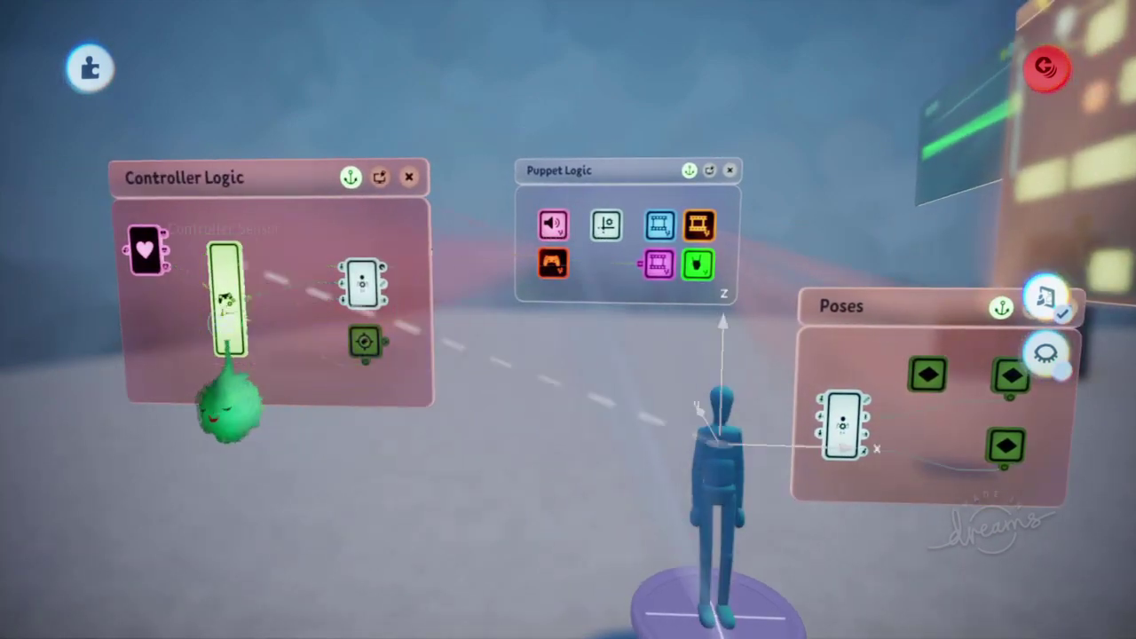
click(227, 346)
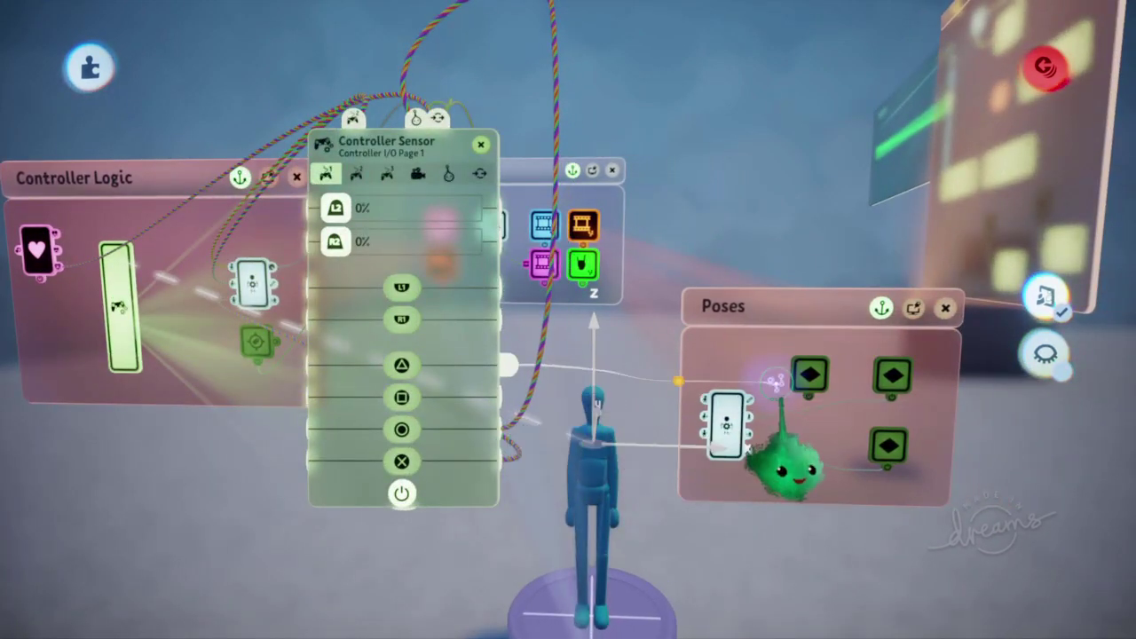
key(Escape)
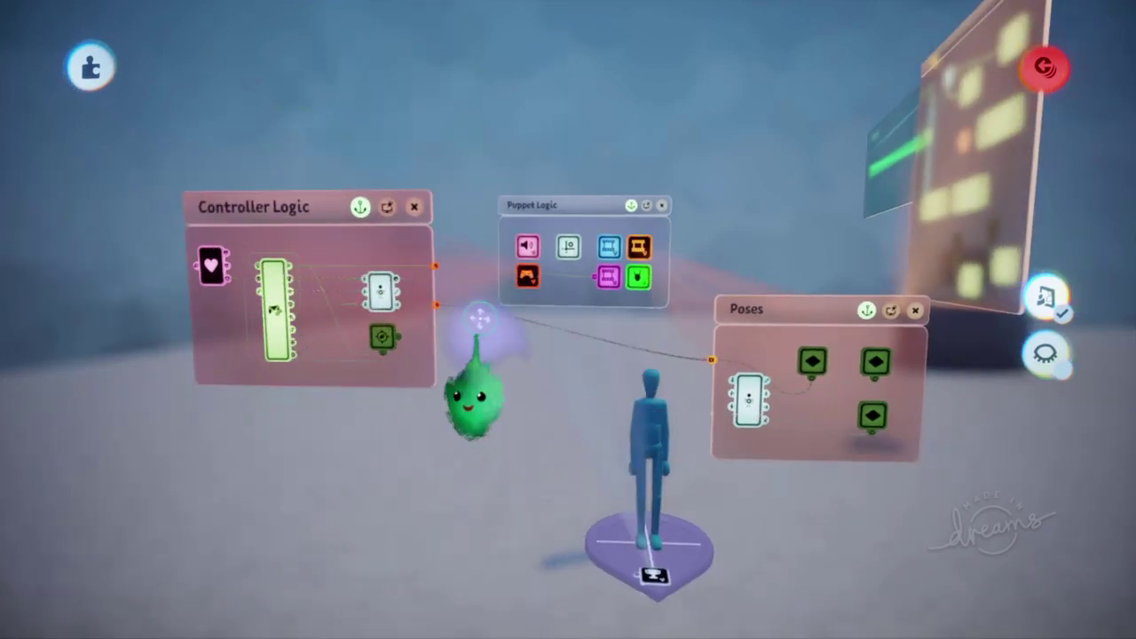
Play the scene and run the puppet around to test the raised-arm pose
key(Escape)
click(319, 448)
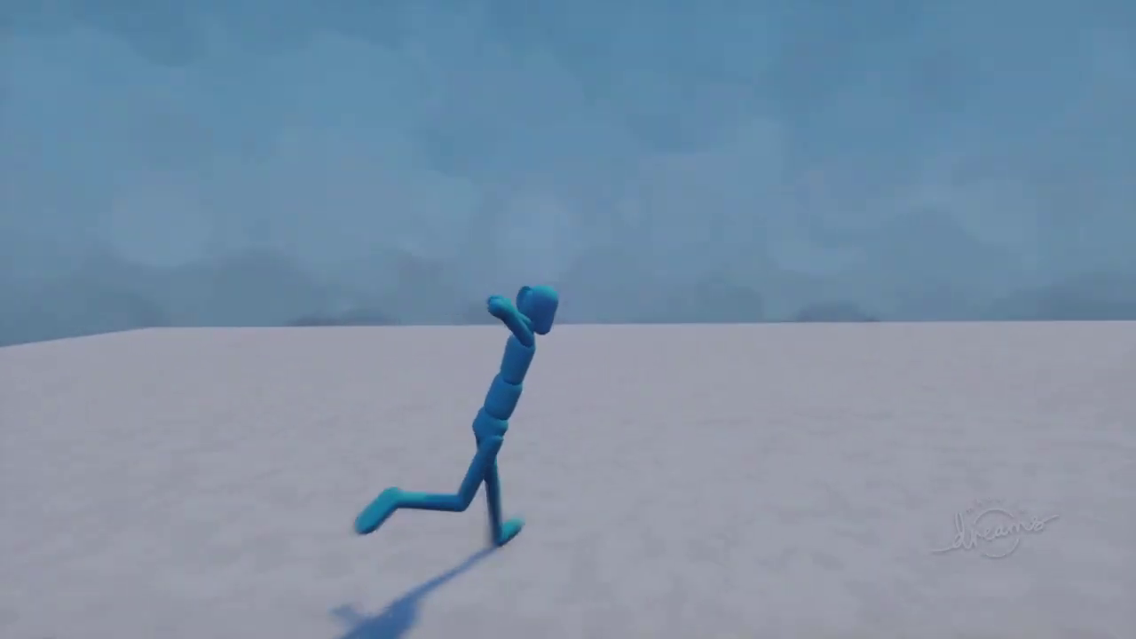
key(a)
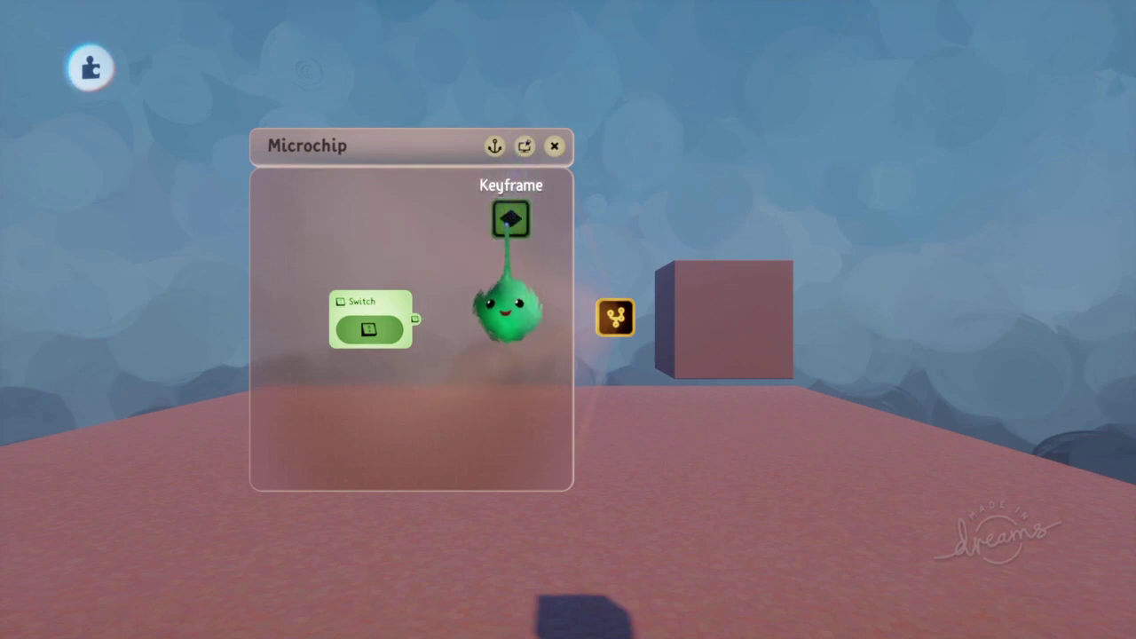
Record a blue-violet tint at 200% on the floor sculpture in the cube's keyframe and stop recording
click(511, 220)
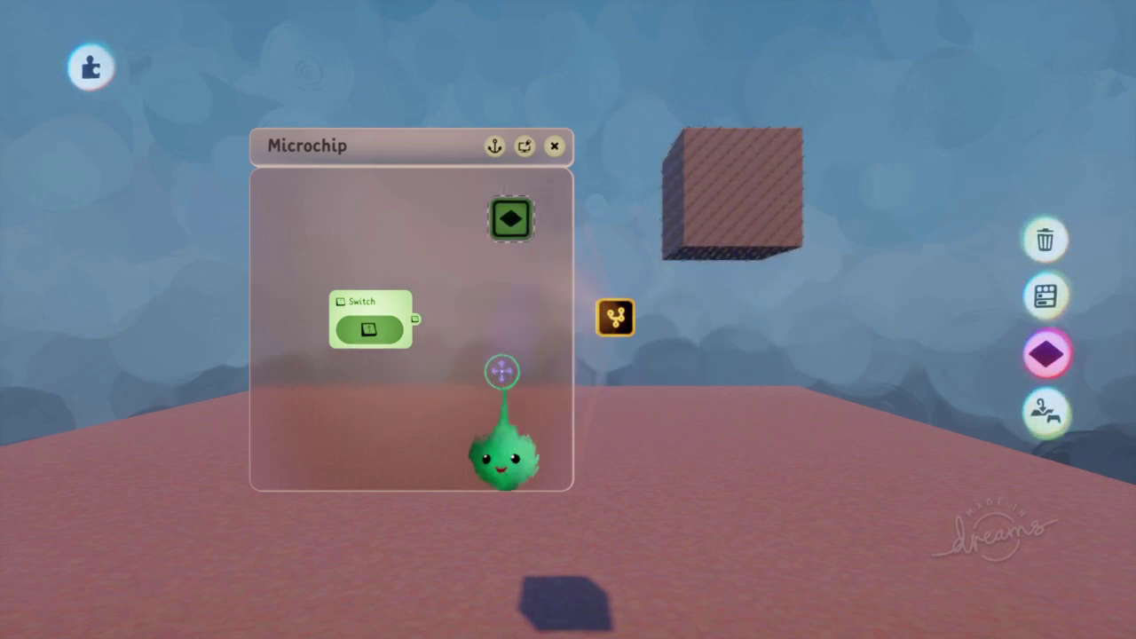
key(Escape)
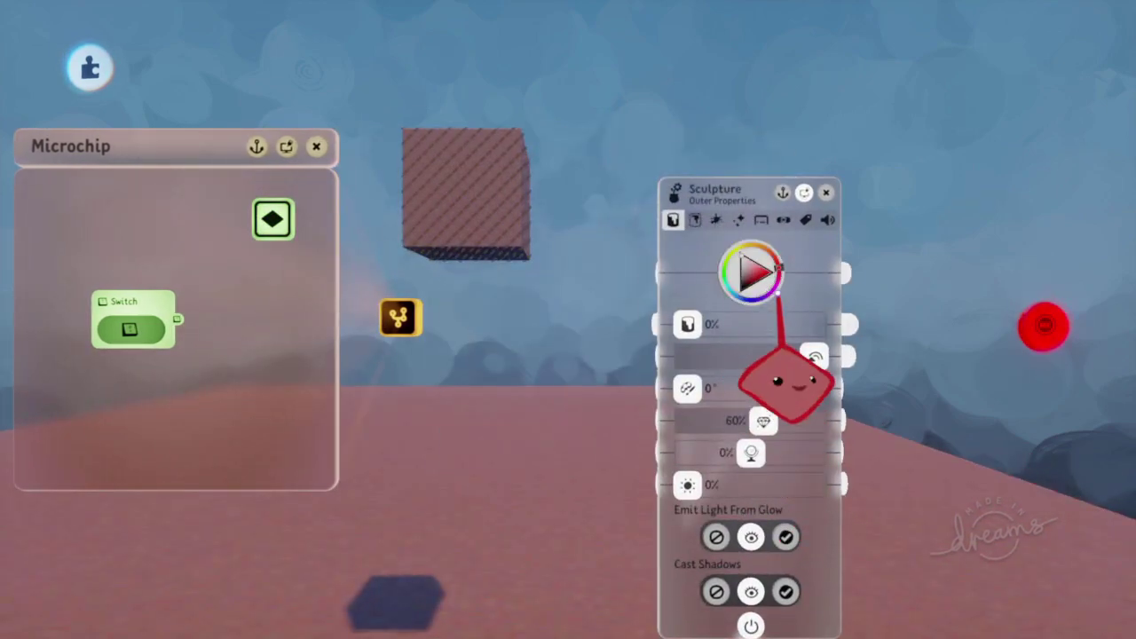
drag(759, 279, 877, 286)
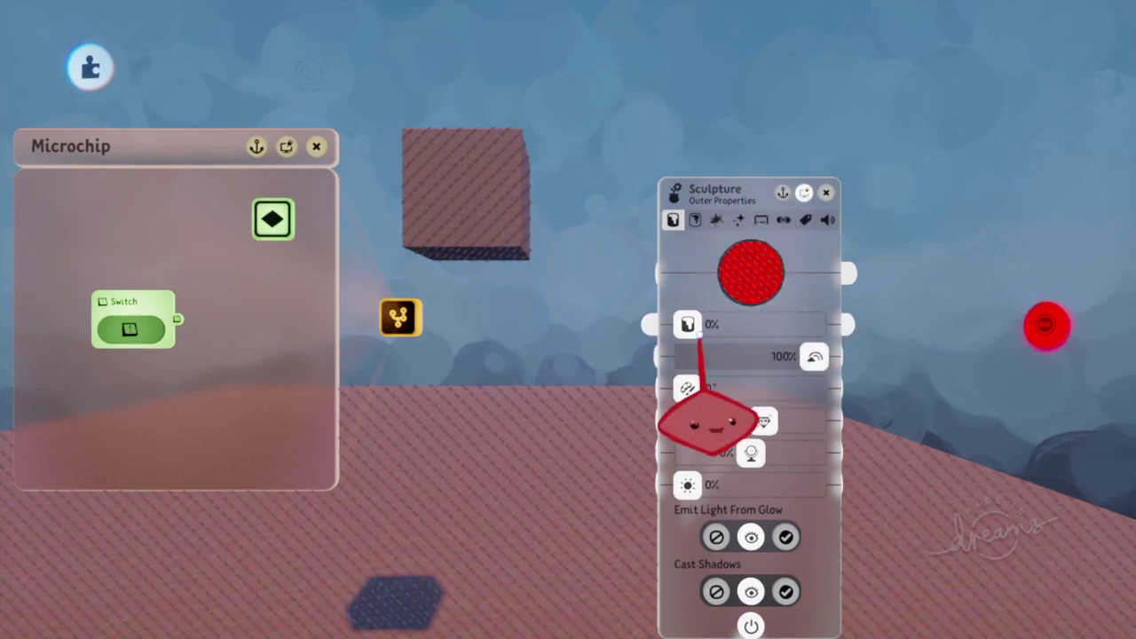
drag(700, 416, 830, 406)
drag(771, 377, 766, 398)
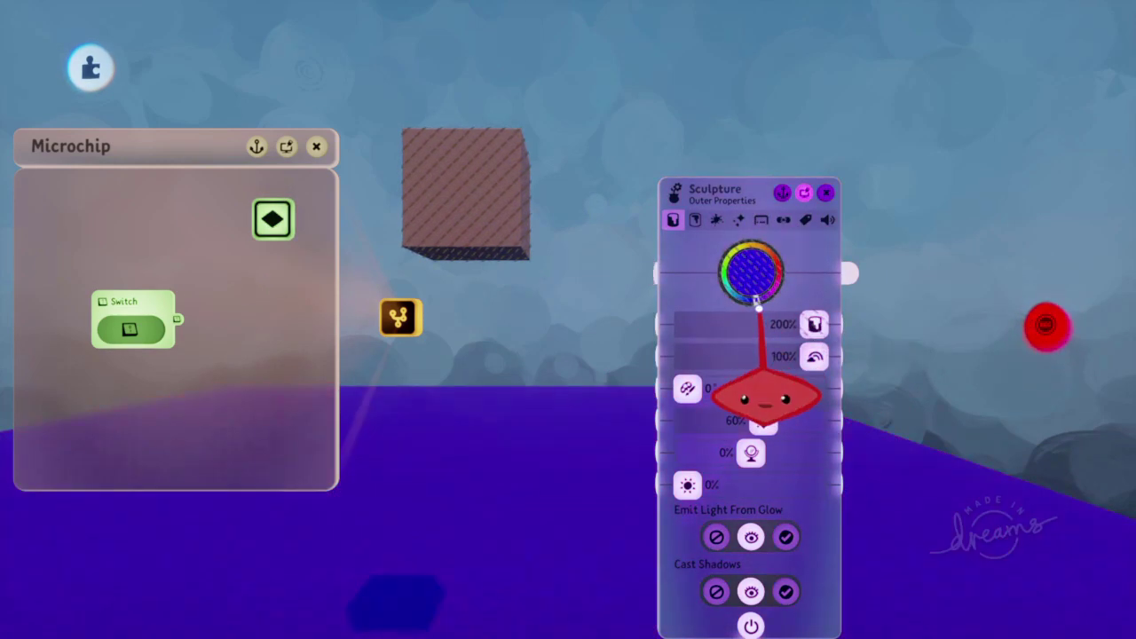
click(1051, 329)
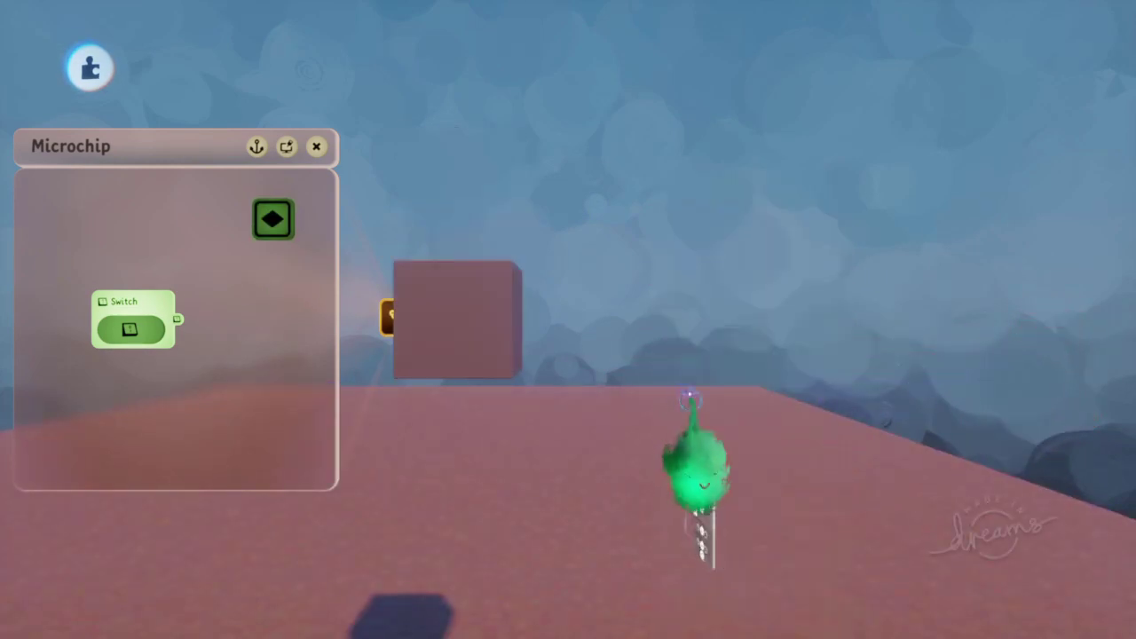
Select the keyframe to highlight the objects it changes, and enter and leave its recording mode to inspect them
click(539, 219)
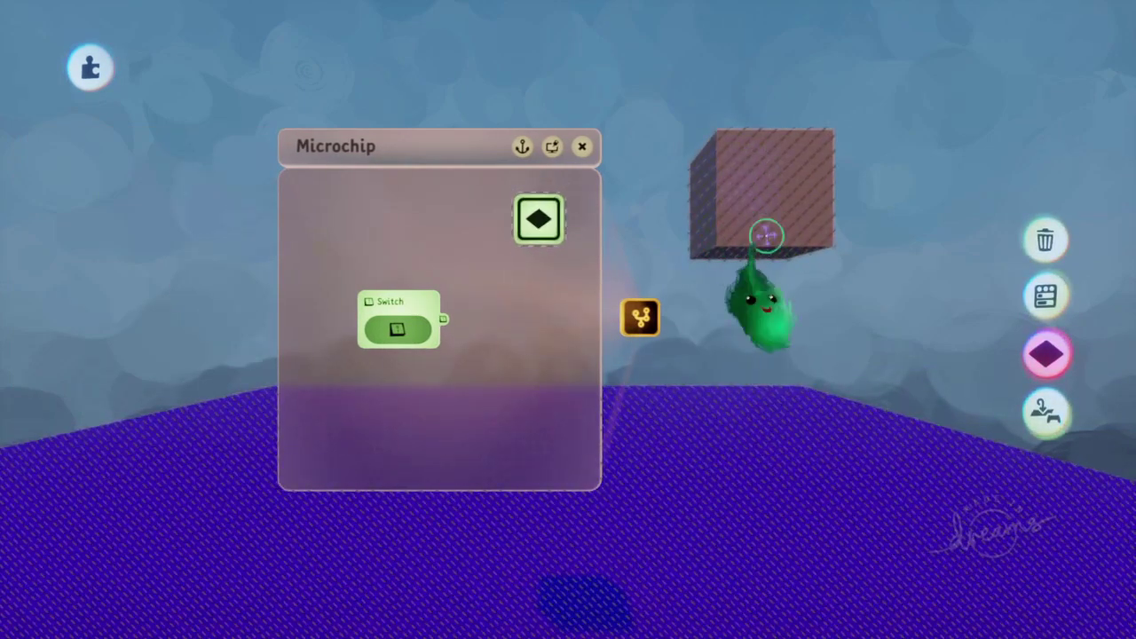
click(669, 591)
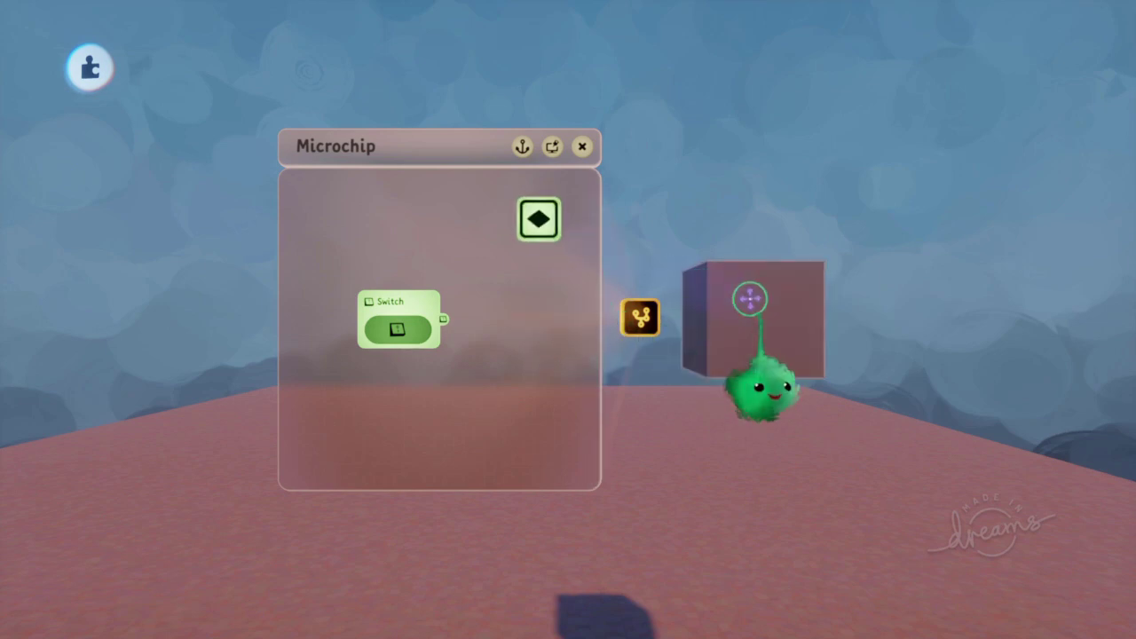
middle_drag(717, 320, 659, 326)
click(506, 231)
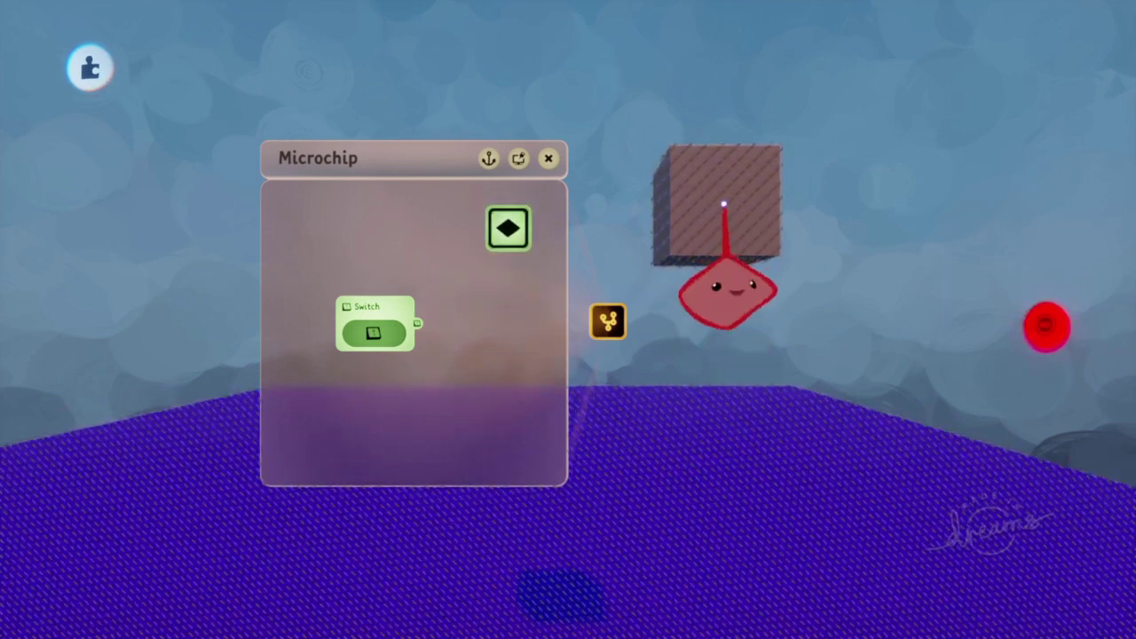
click(1023, 325)
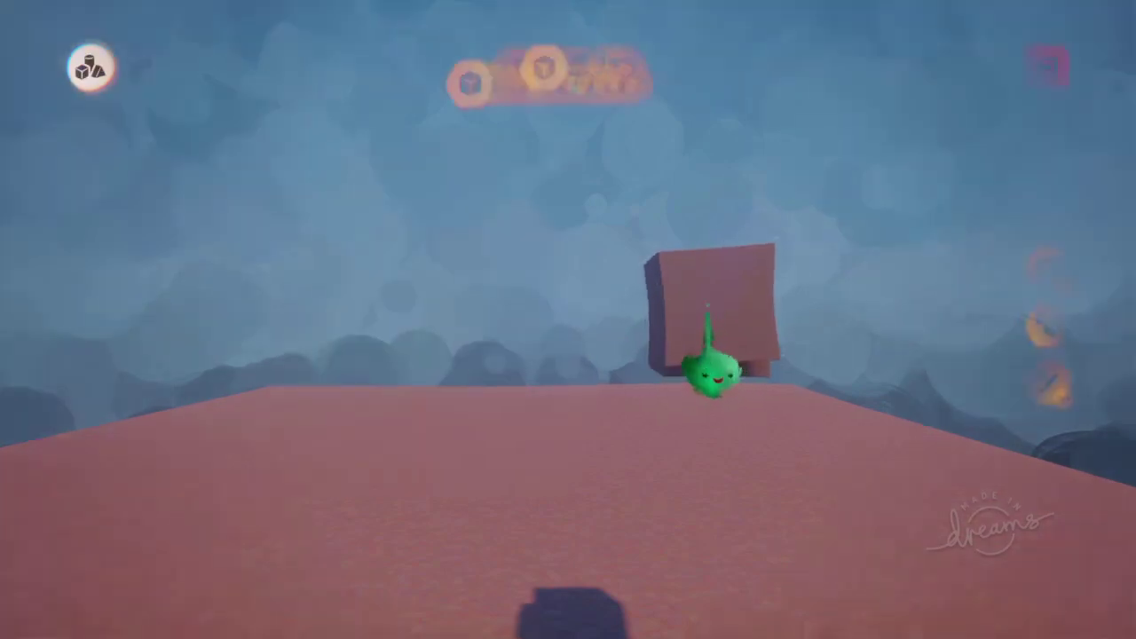
Leave the cube's sculpt editing, reopen the keyframe for recording, and move the cube slightly higher
key(Escape)
key(Escape)
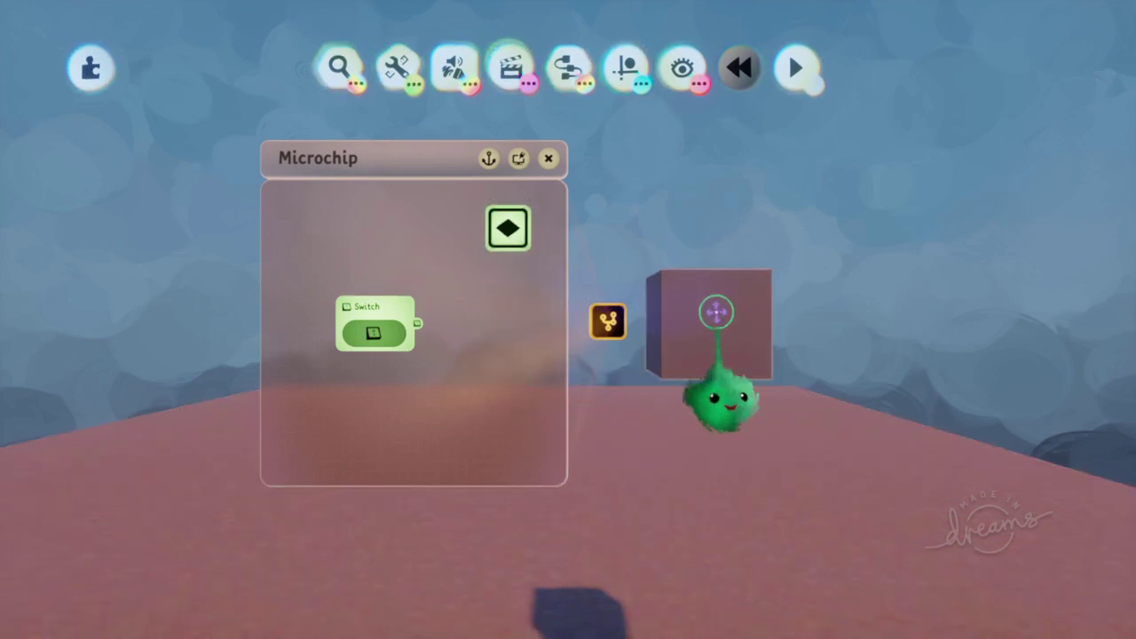
click(514, 230)
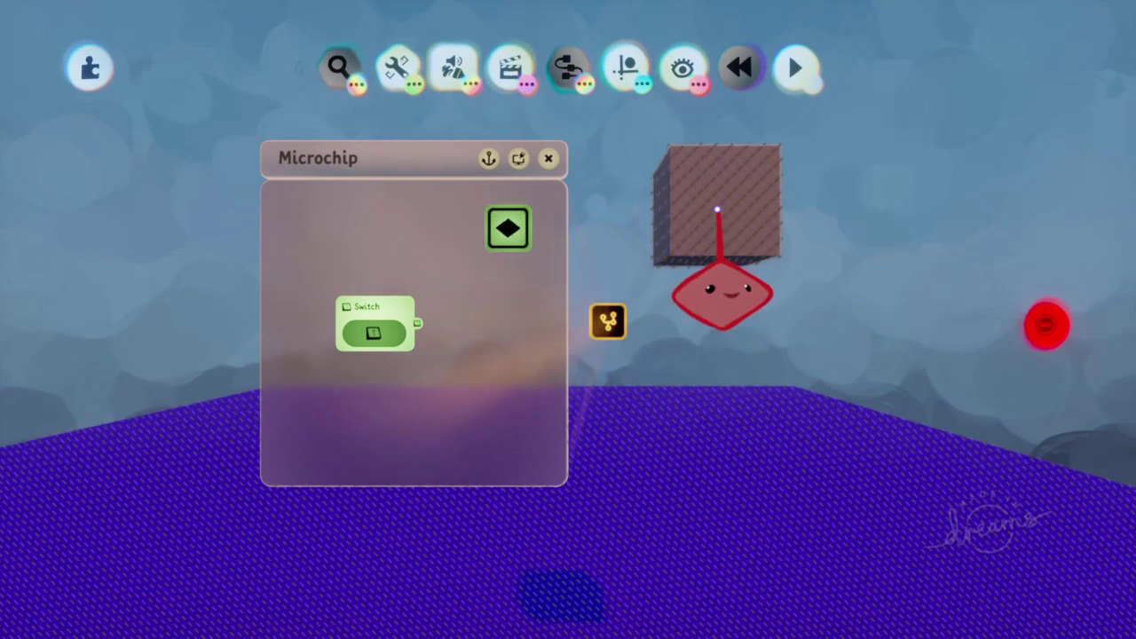
mouse_move(718, 210)
mouse_down()
mouse_move(717, 170)
mouse_move(709, 195)
mouse_up()
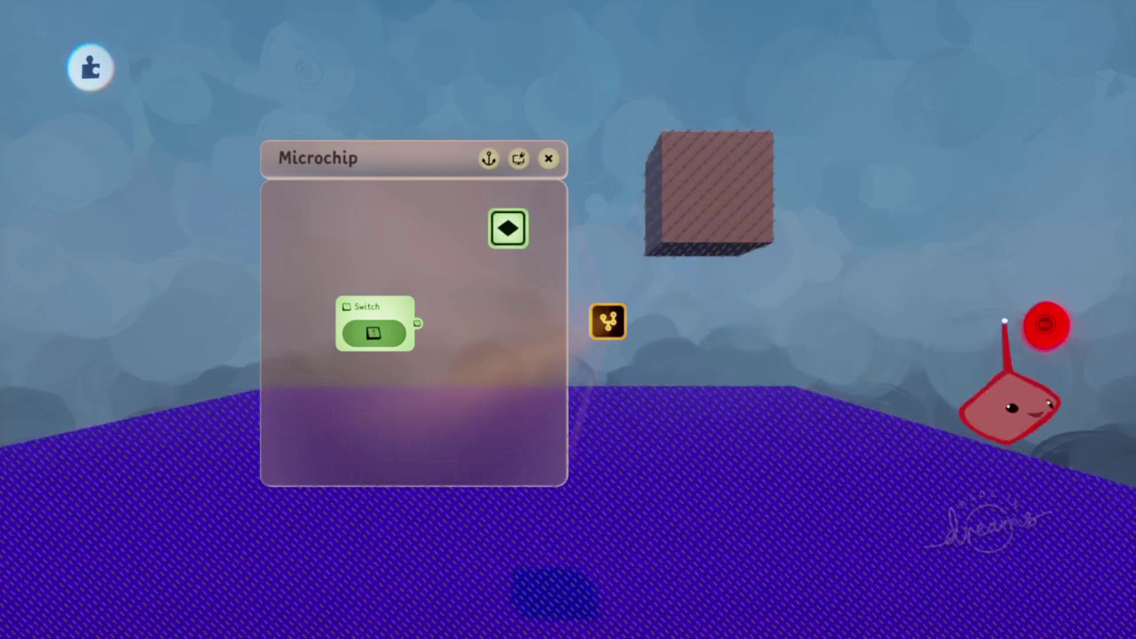
Stop recording, close the floor sculpture's properties, and pin the reopened microchip beside the cube
click(1048, 326)
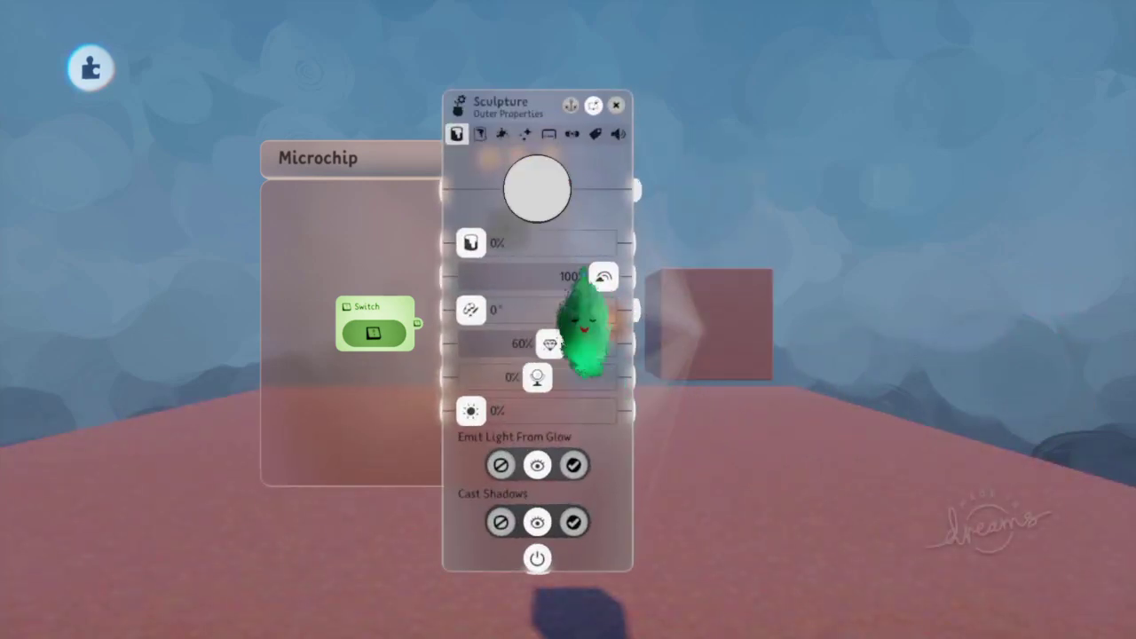
key(Escape)
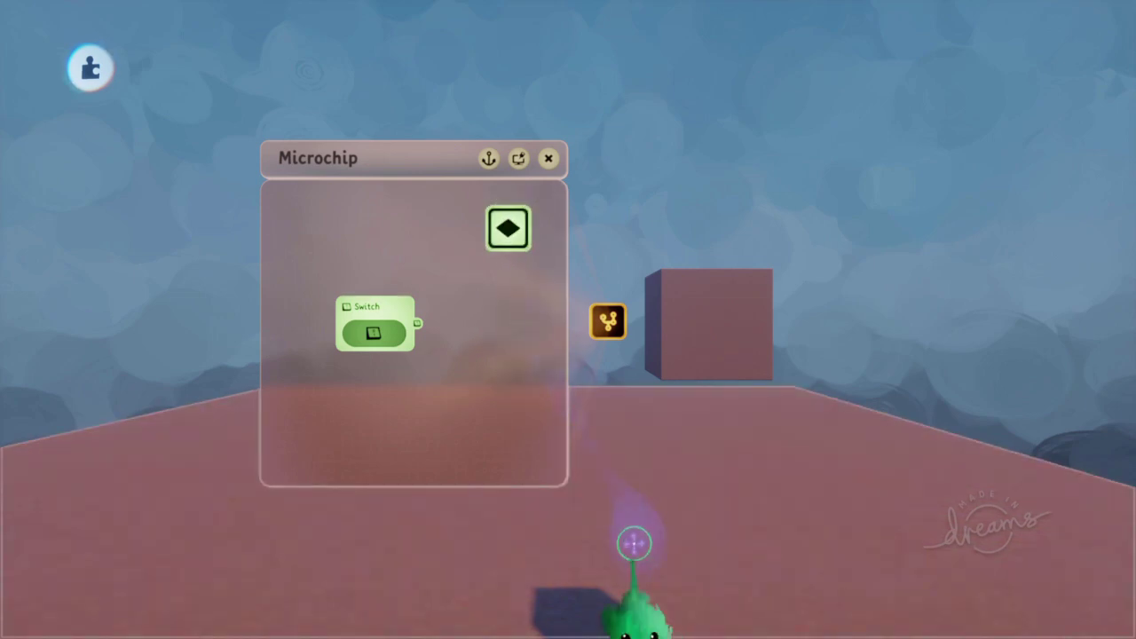
key(Escape)
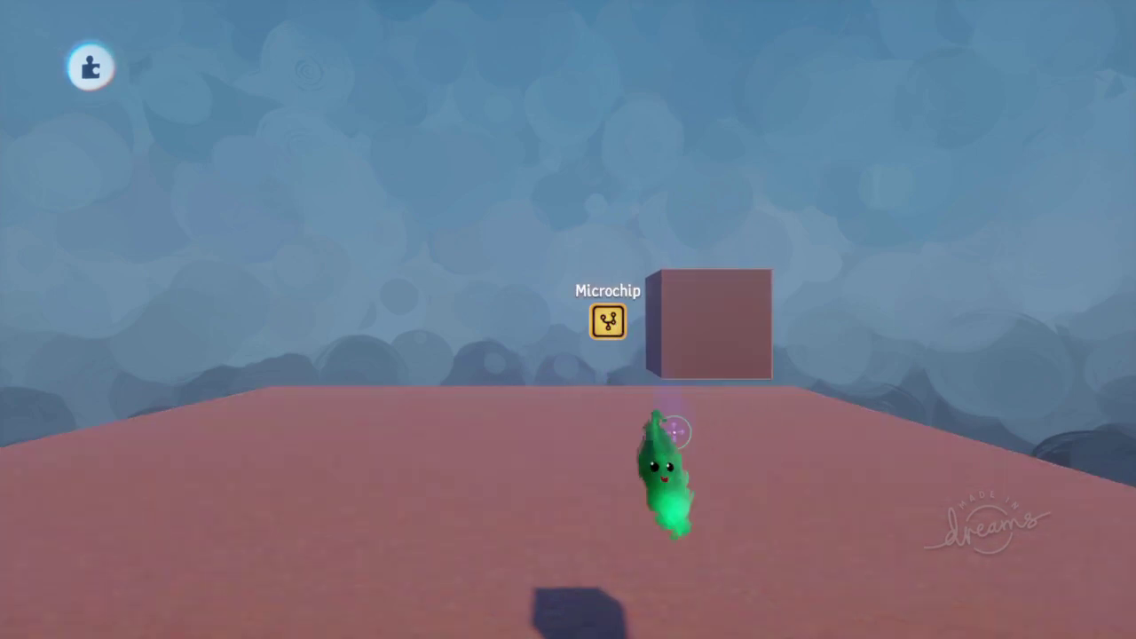
click(609, 321)
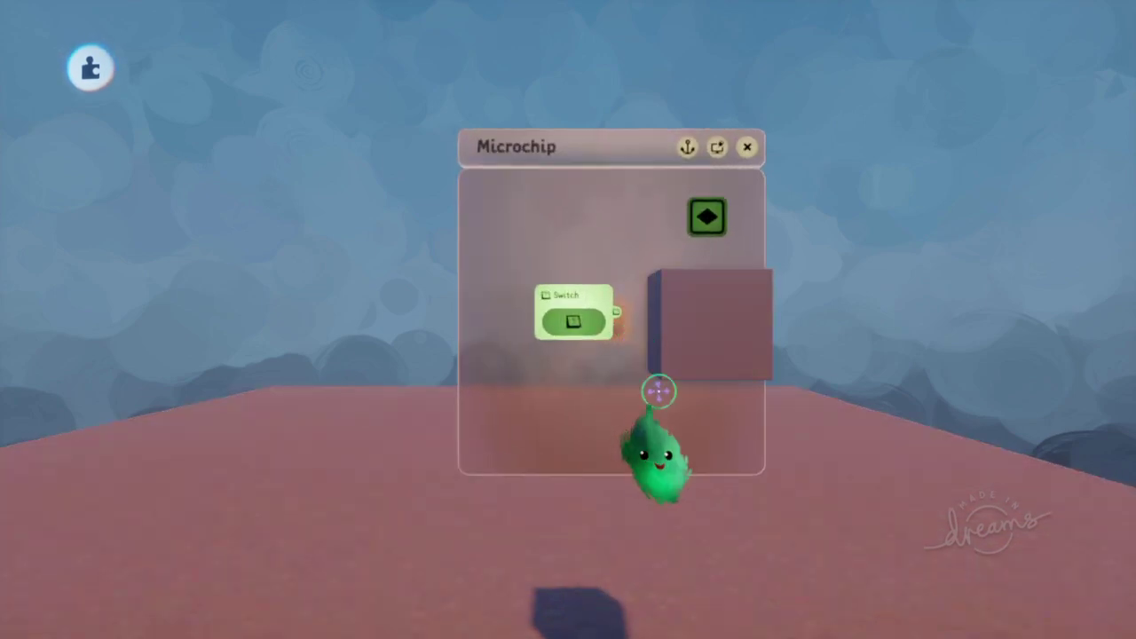
click(500, 152)
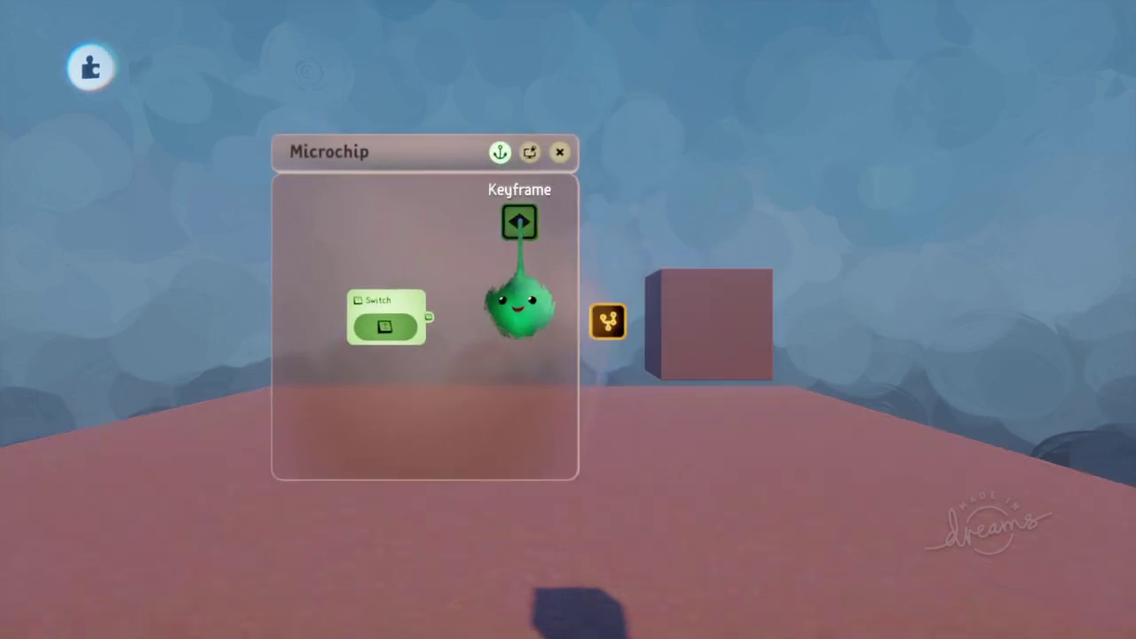
Preview the keyframe, de-animate the cube to remove its movement from the keyframe, and check the change in recording mode
click(520, 222)
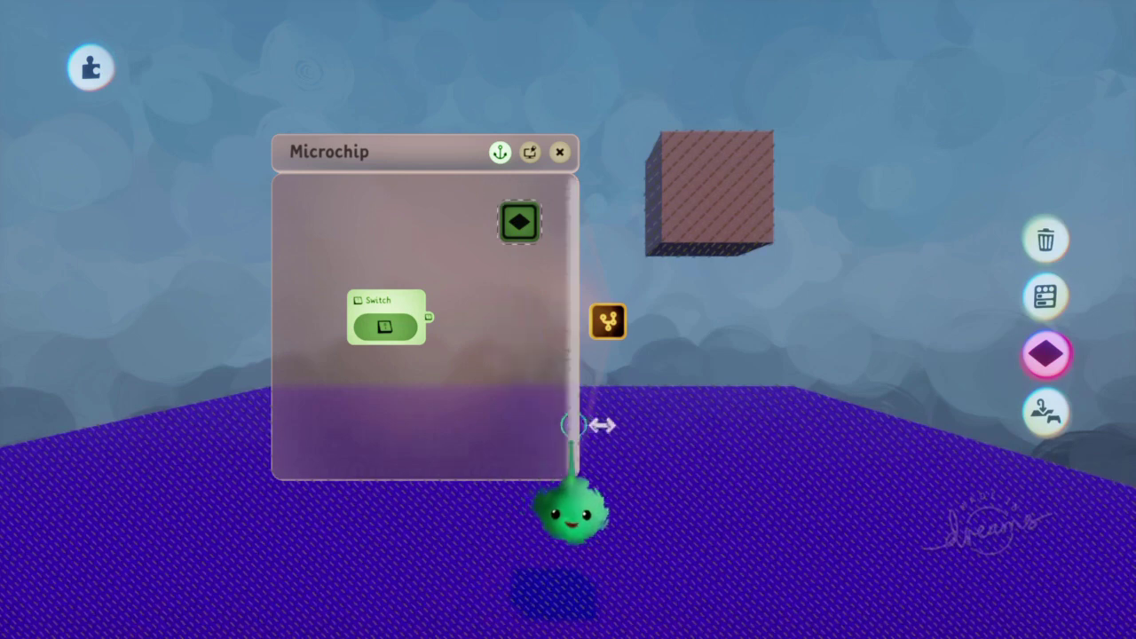
click(711, 464)
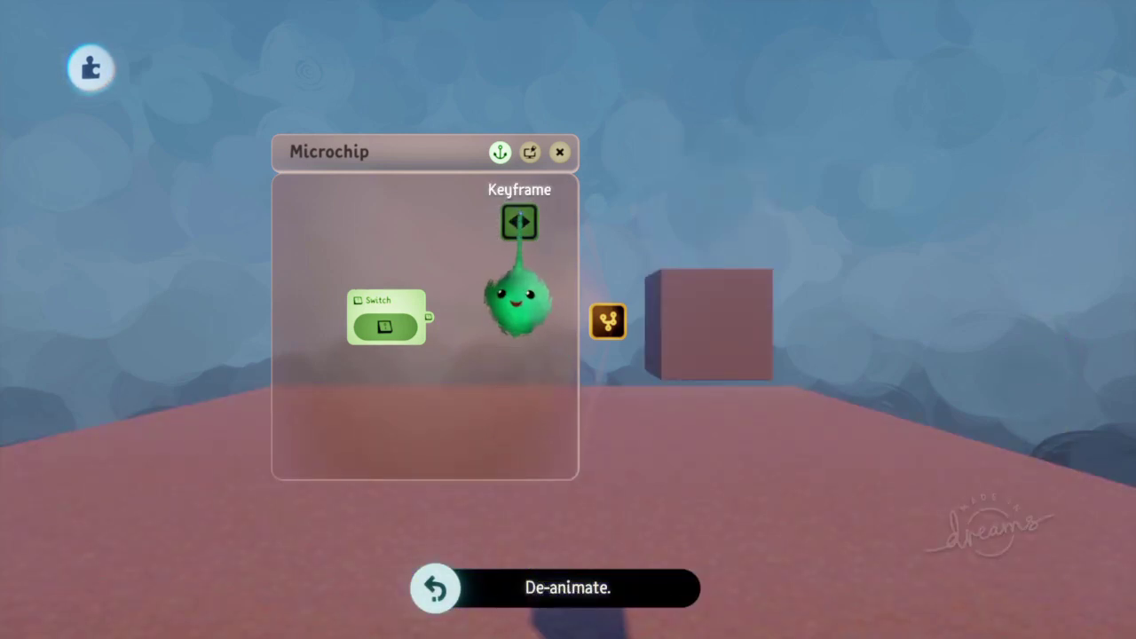
click(519, 222)
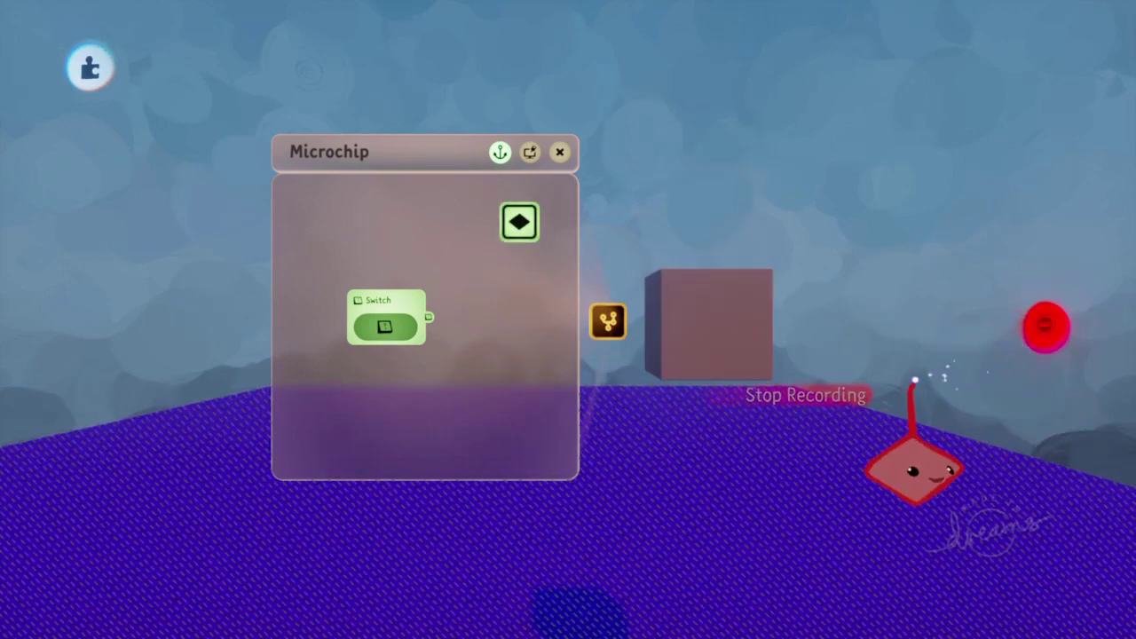
click(1042, 333)
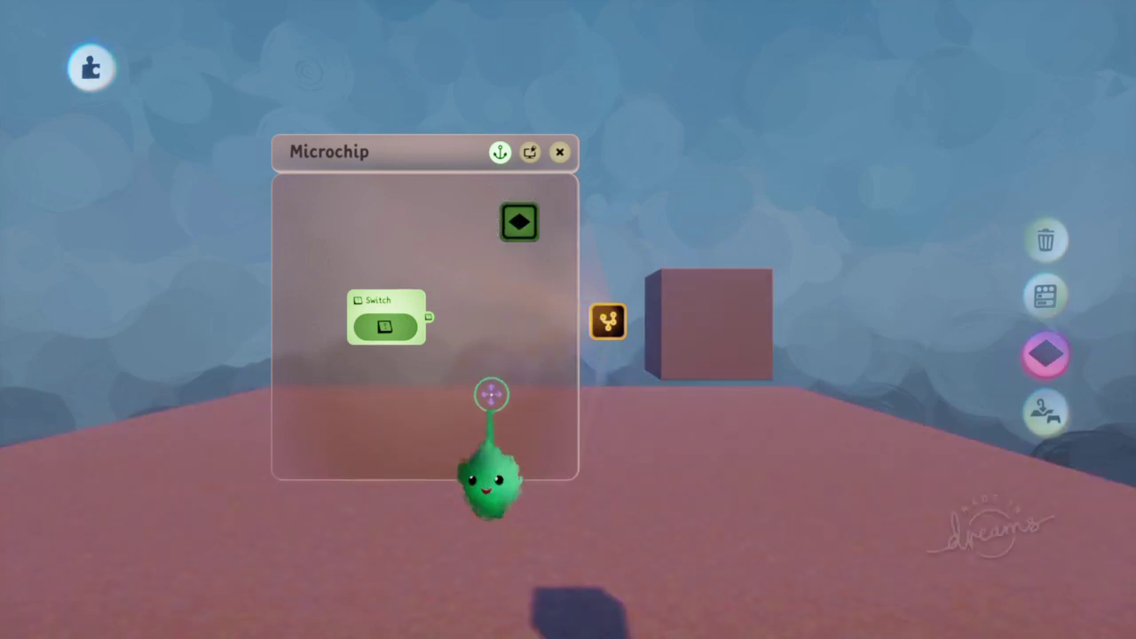
Undo the de-animation of the cube and deselect the keyframe
key(ctrl+z)
key(ctrl+z)
key(ctrl+z)
key(ctrl+z)
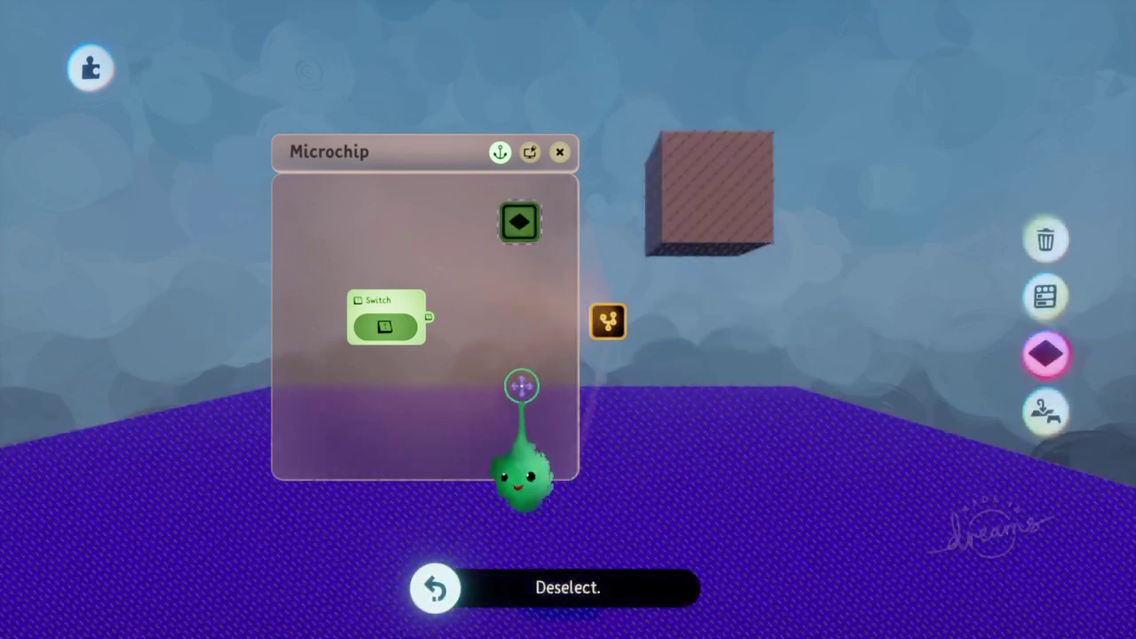
click(692, 305)
key(Escape)
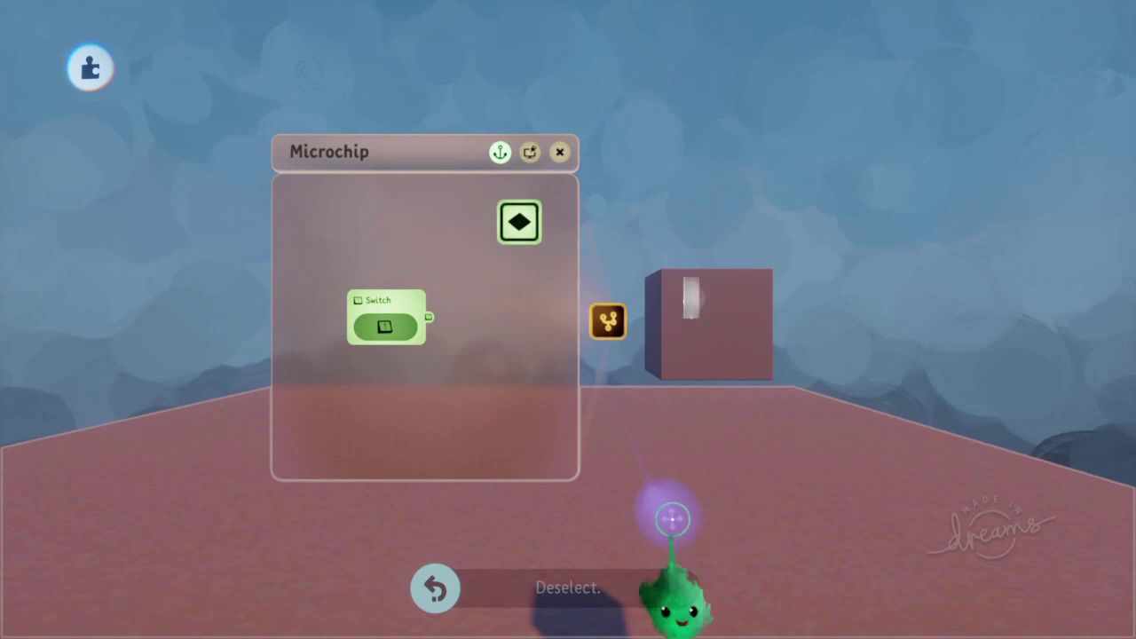
With the floor sculpture's outer properties open, select the keyframe and remove the sculpture's recorded tint from it
mouse_move(676, 526)
mouse_down()
mouse_move(544, 481)
mouse_move(816, 392)
mouse_up()
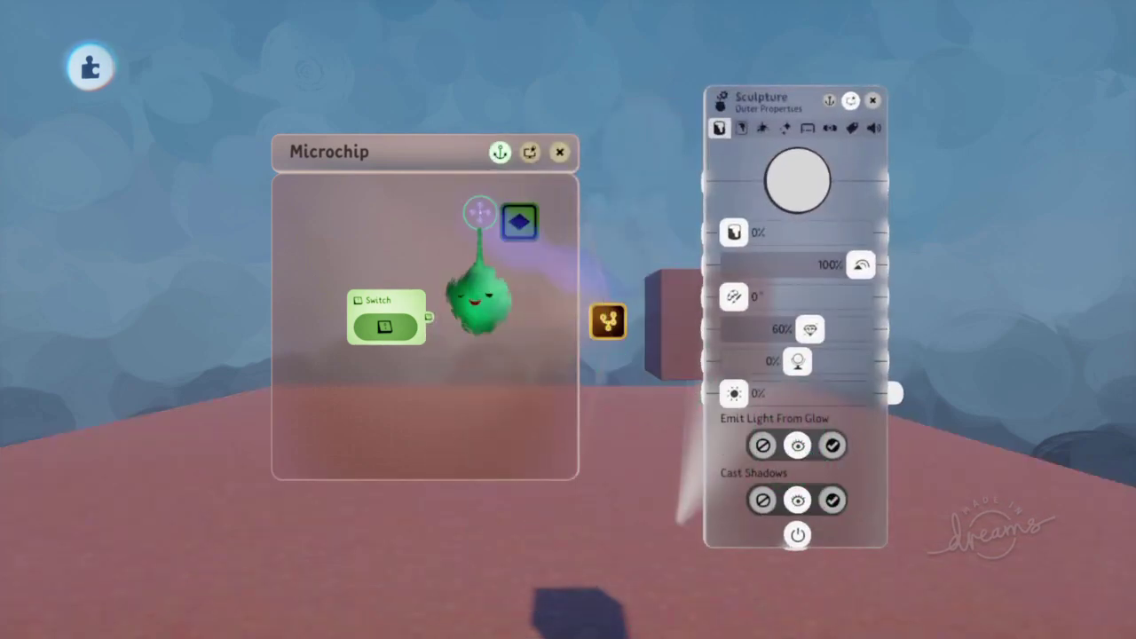
click(517, 222)
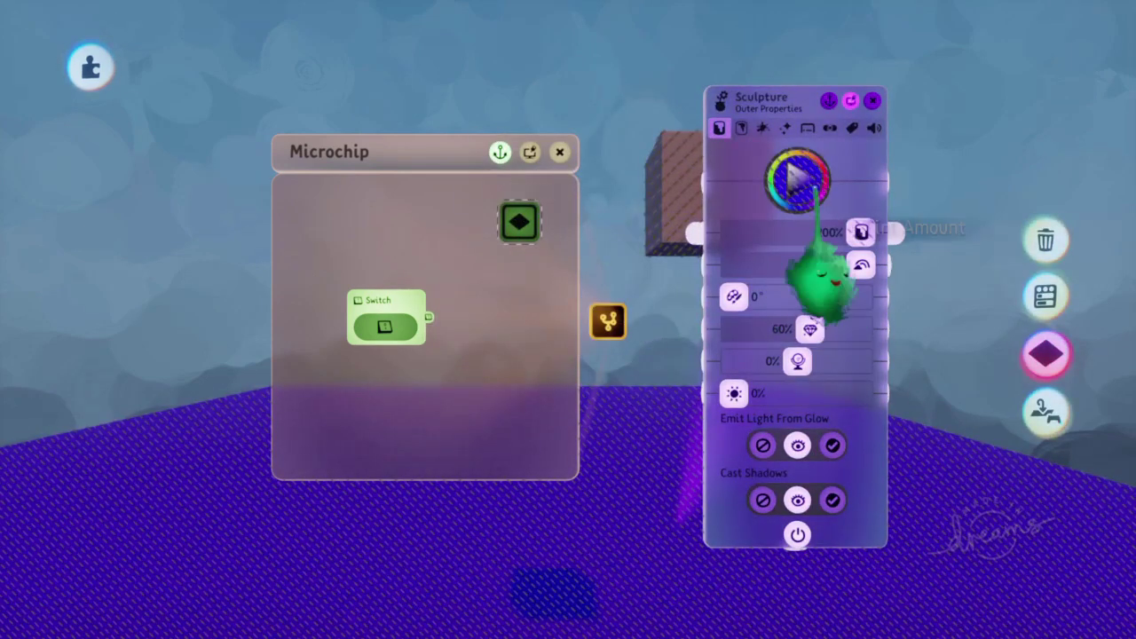
drag(811, 256, 867, 337)
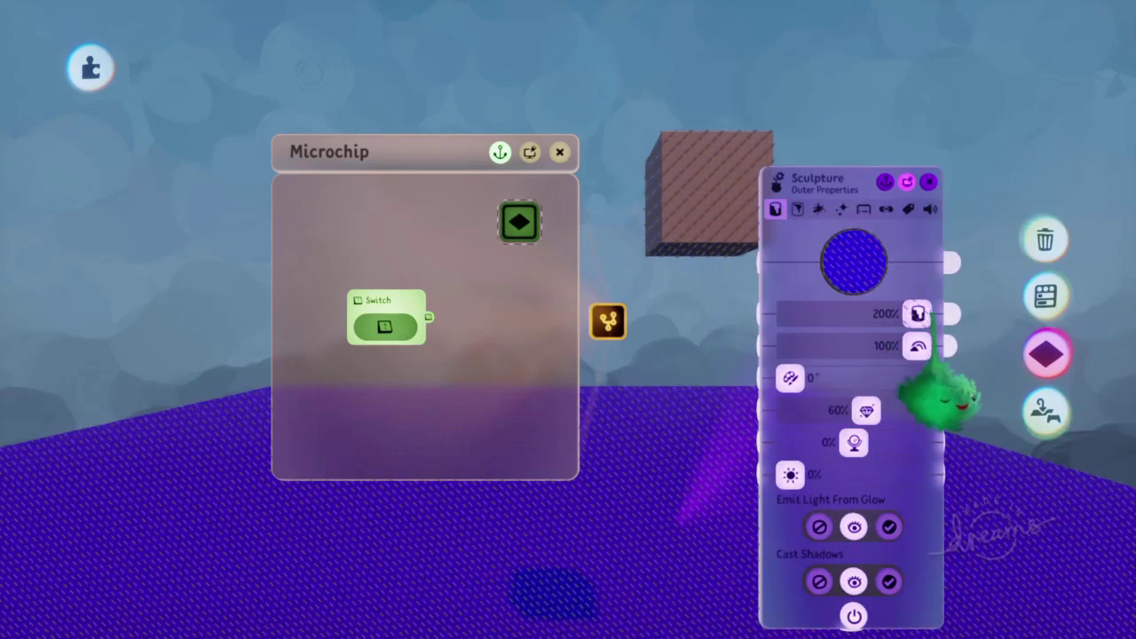
key(Escape)
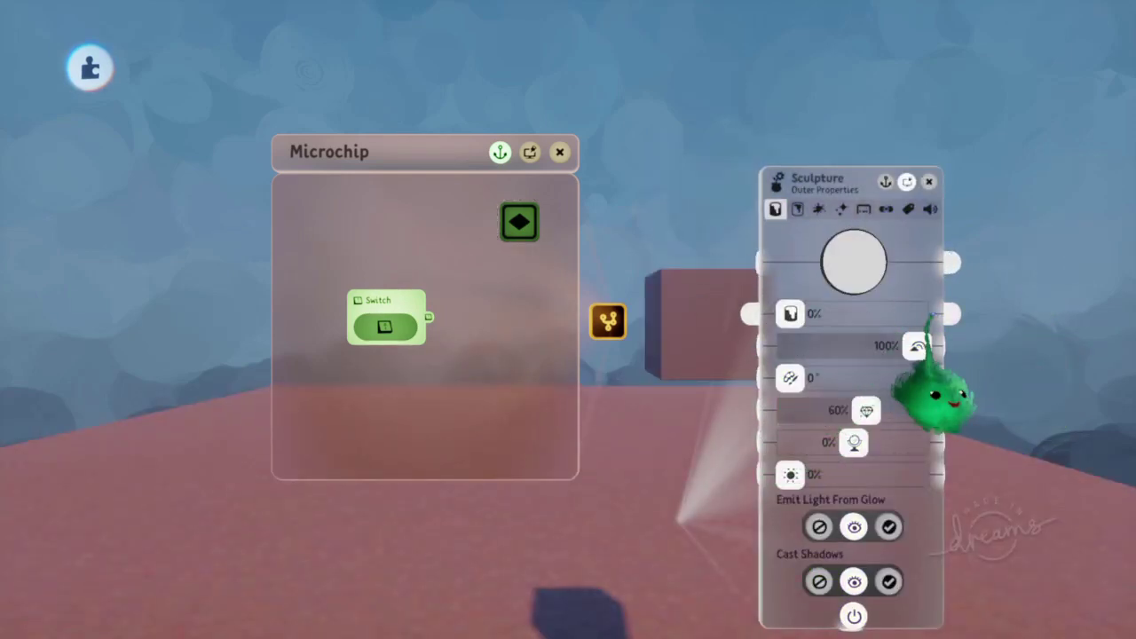
click(521, 225)
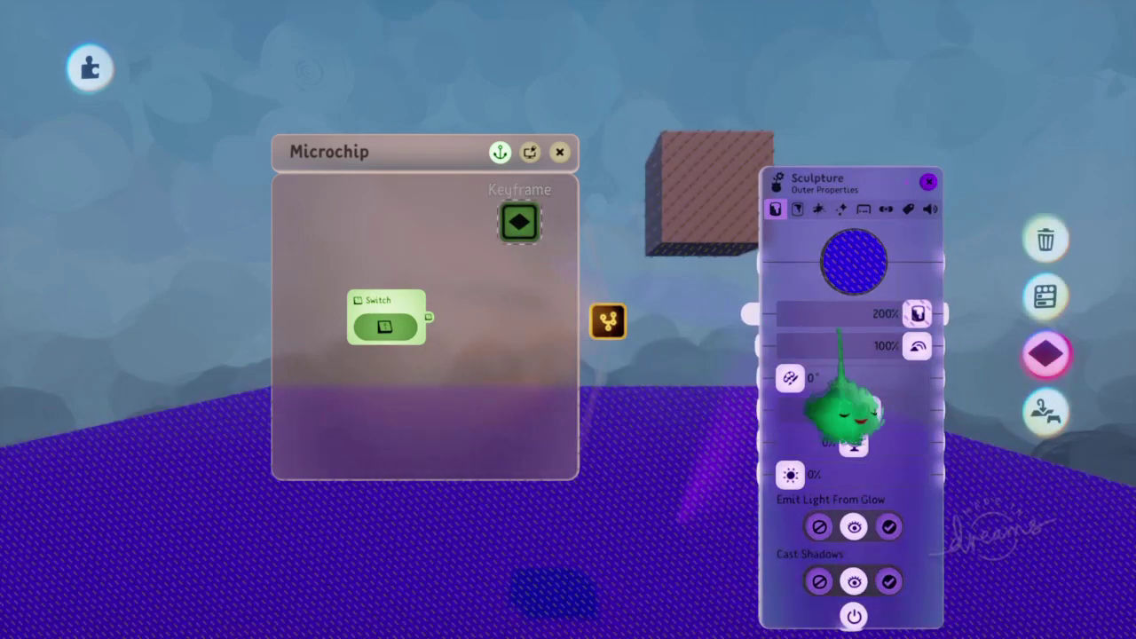
click(919, 316)
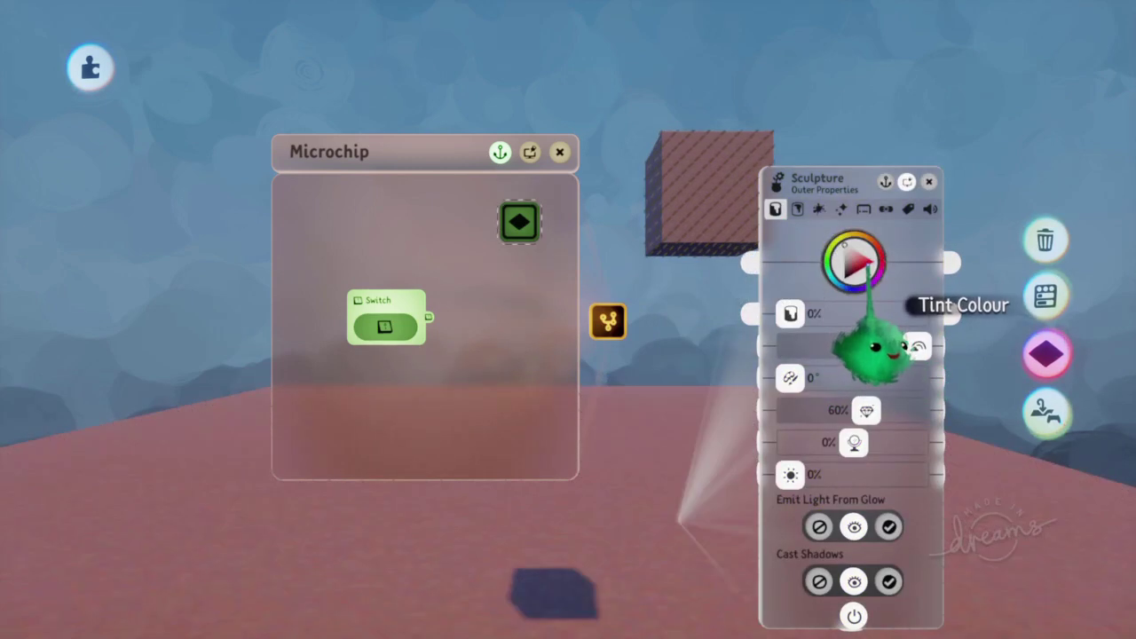
Record the floor sculpture's power as off in the keyframe, stop recording, and preview the keyframe
drag(826, 499, 836, 348)
key(Escape)
click(531, 244)
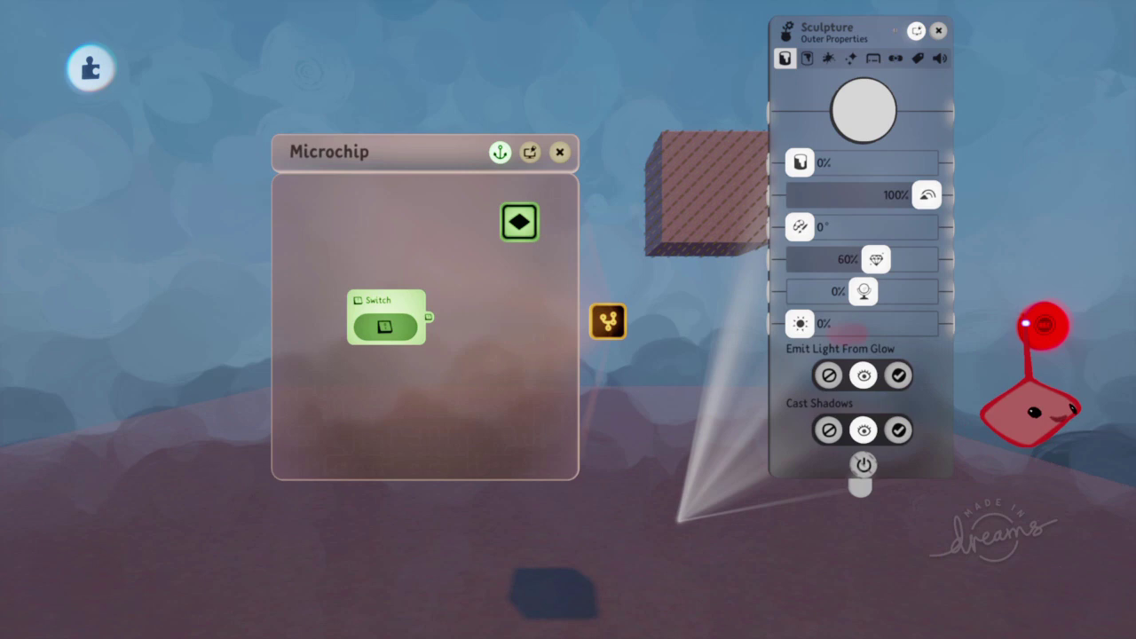
click(1044, 324)
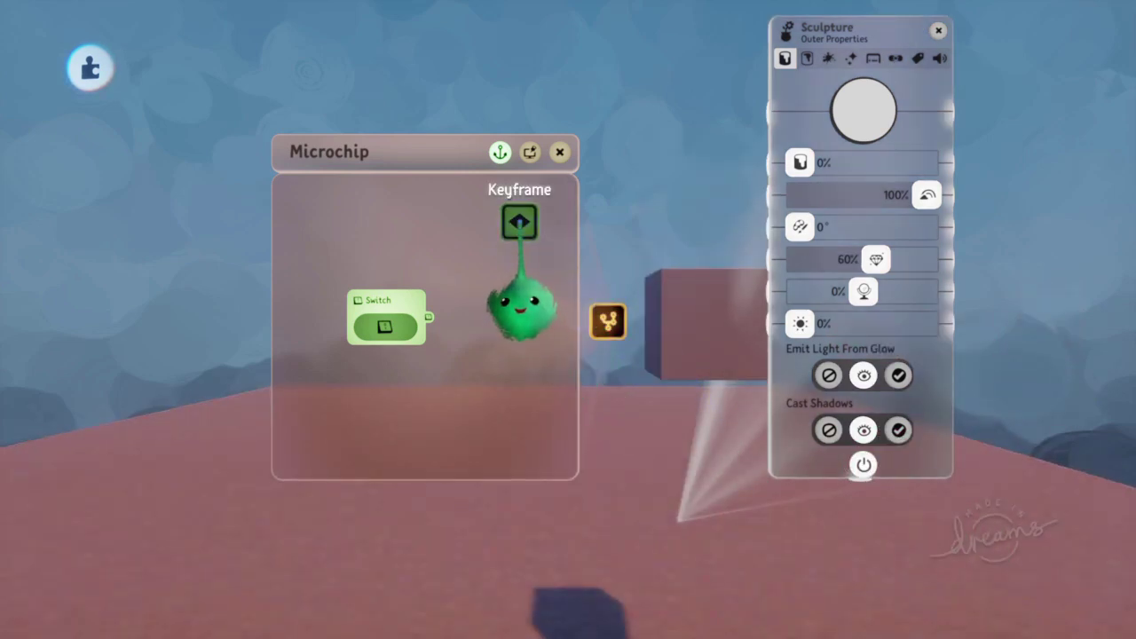
click(520, 222)
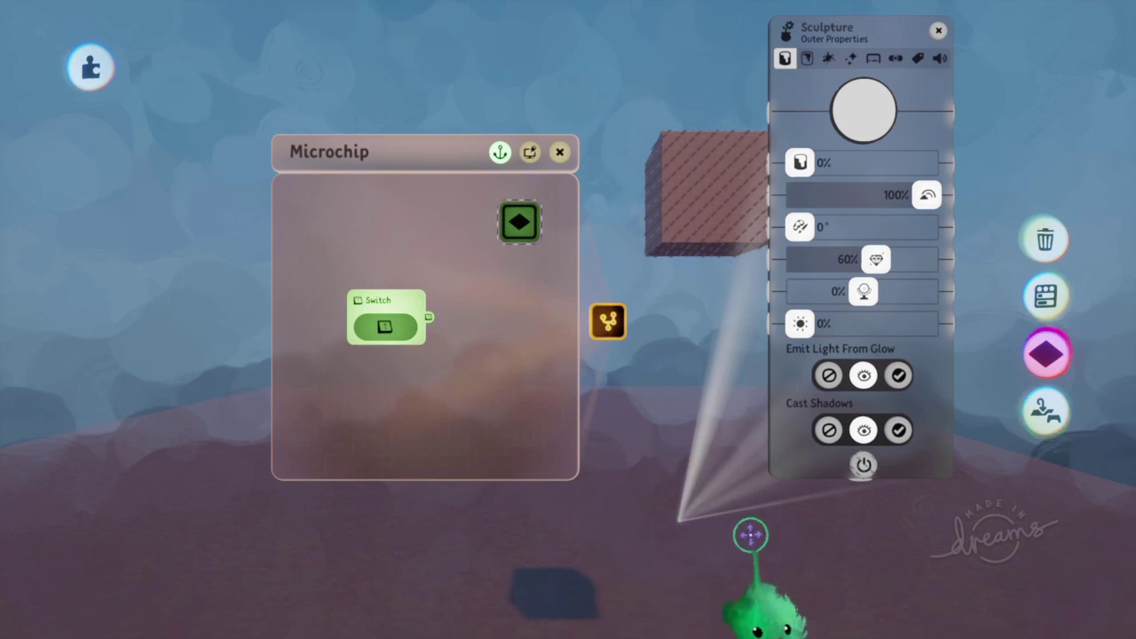
key(Escape)
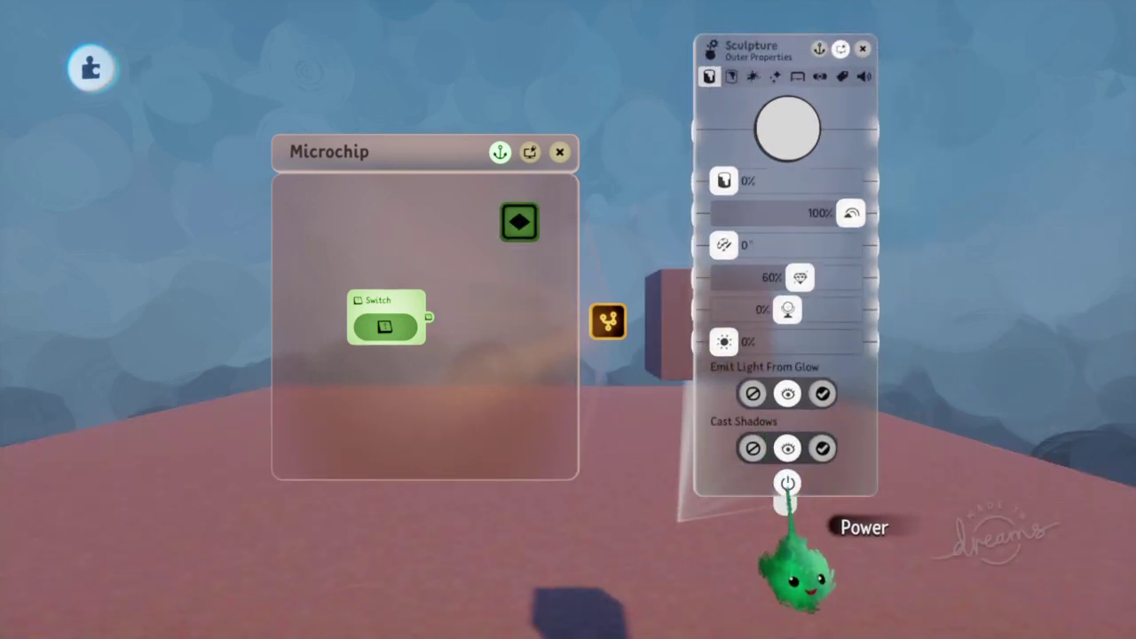
Record the floor sculpture's power as on in the keyframe and stop recording
mouse_move(793, 564)
mouse_down()
mouse_move(804, 568)
mouse_move(680, 477)
mouse_move(554, 317)
mouse_move(620, 348)
mouse_move(515, 296)
mouse_move(522, 307)
mouse_up()
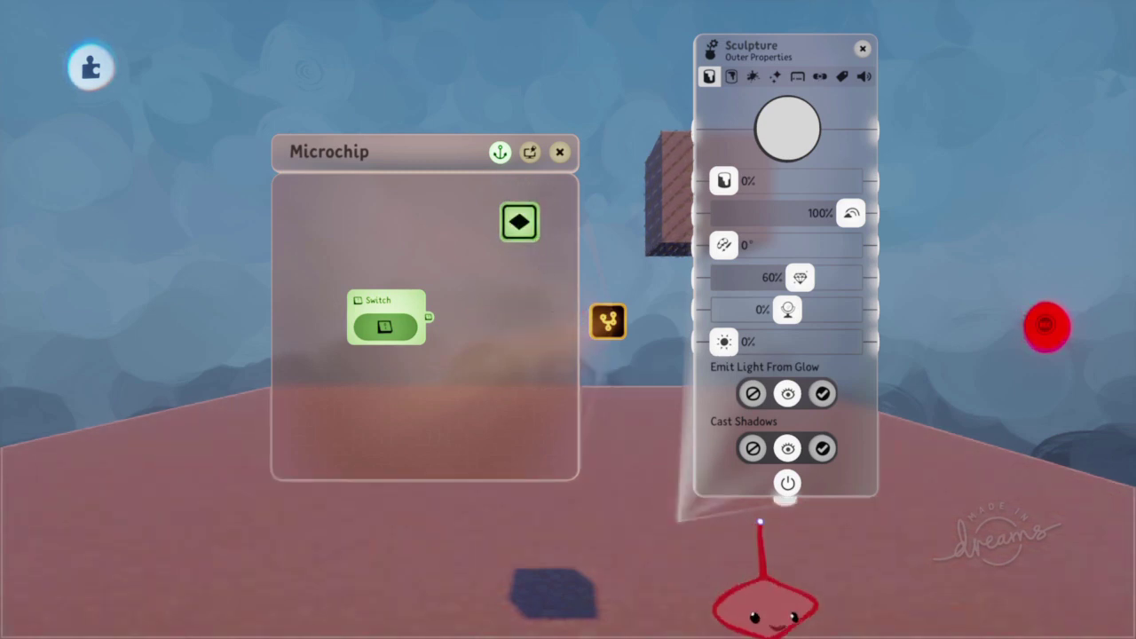
click(789, 486)
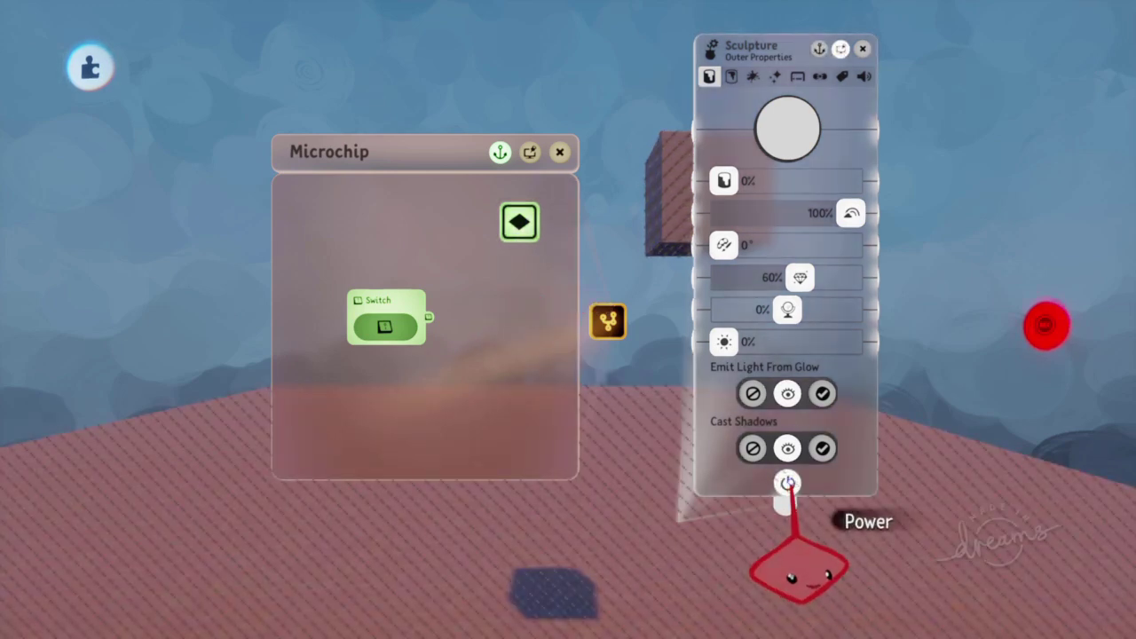
click(1027, 320)
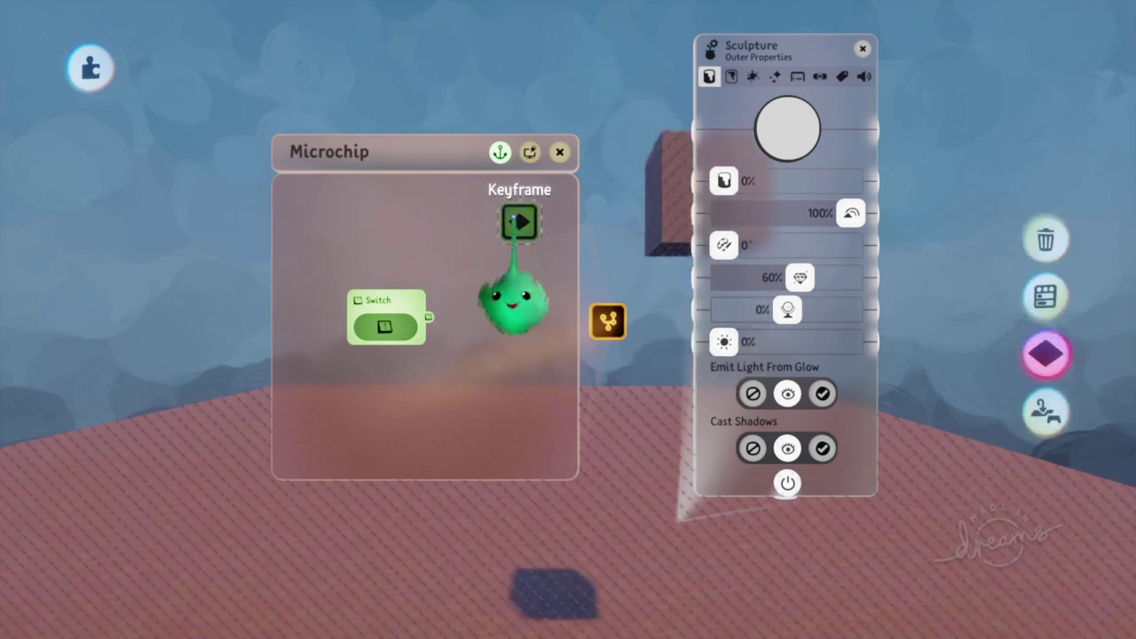
click(824, 573)
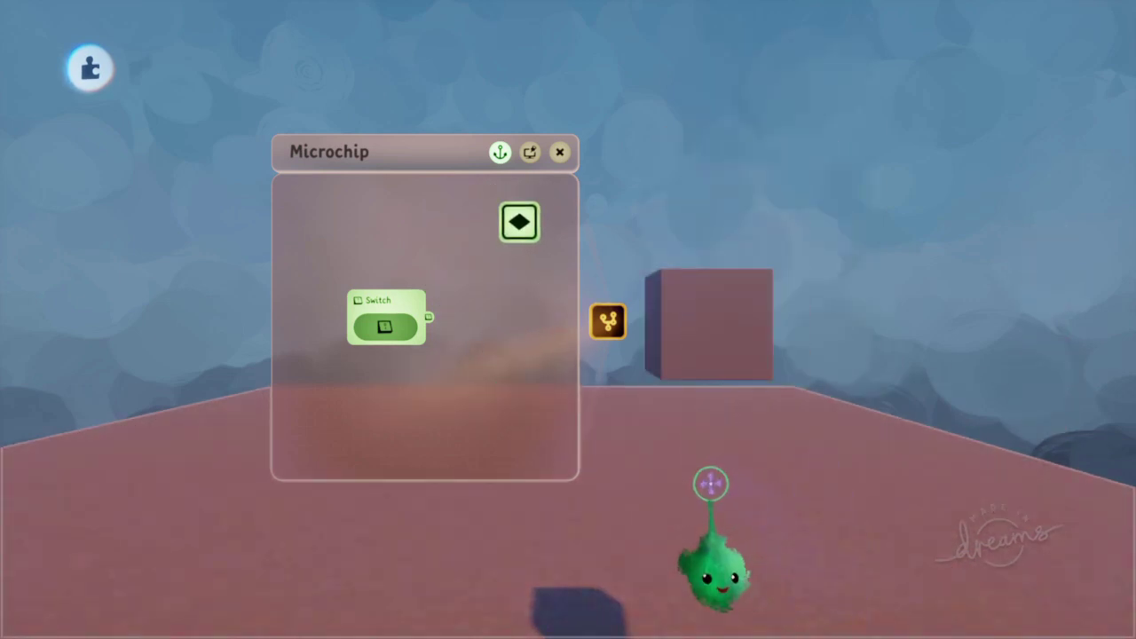
Turn off the floor sculpture's power outside the keyframe, and wire the switch to the keyframe to trigger it
click(714, 486)
click(550, 609)
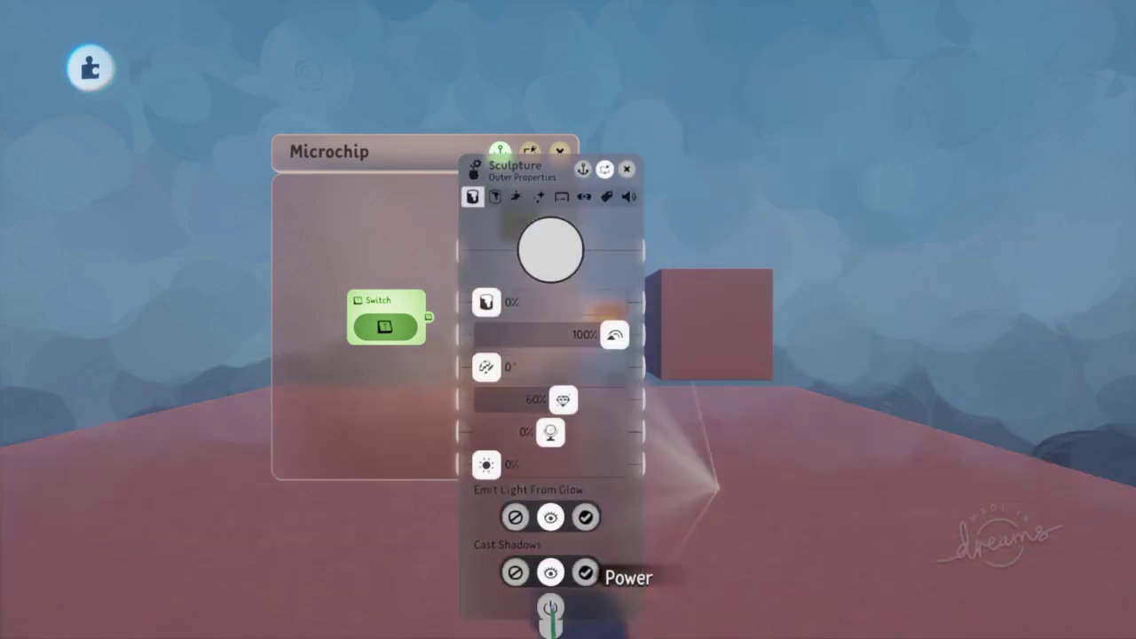
key(Escape)
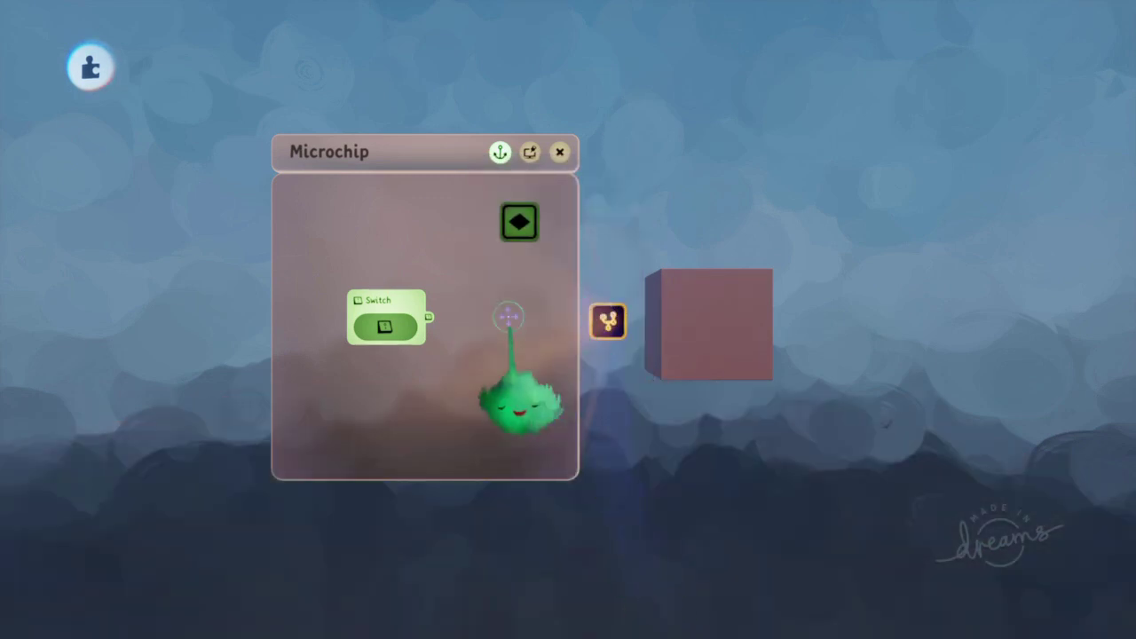
drag(429, 317, 507, 306)
click(384, 326)
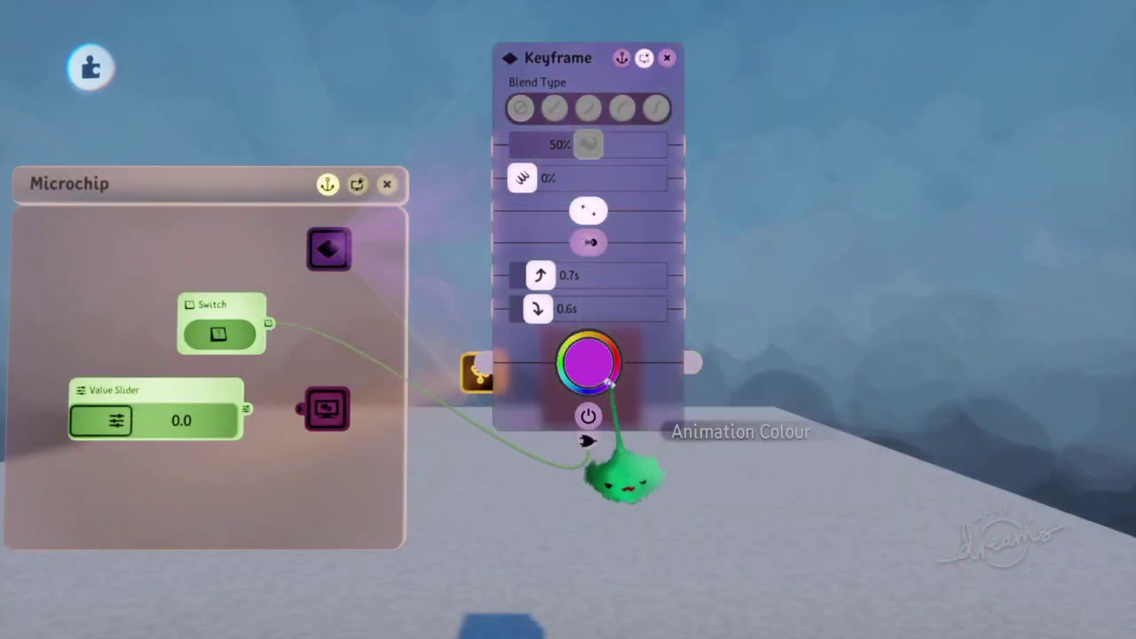
Set the keyframe's animation colour to a more vivid purple
drag(611, 370, 645, 360)
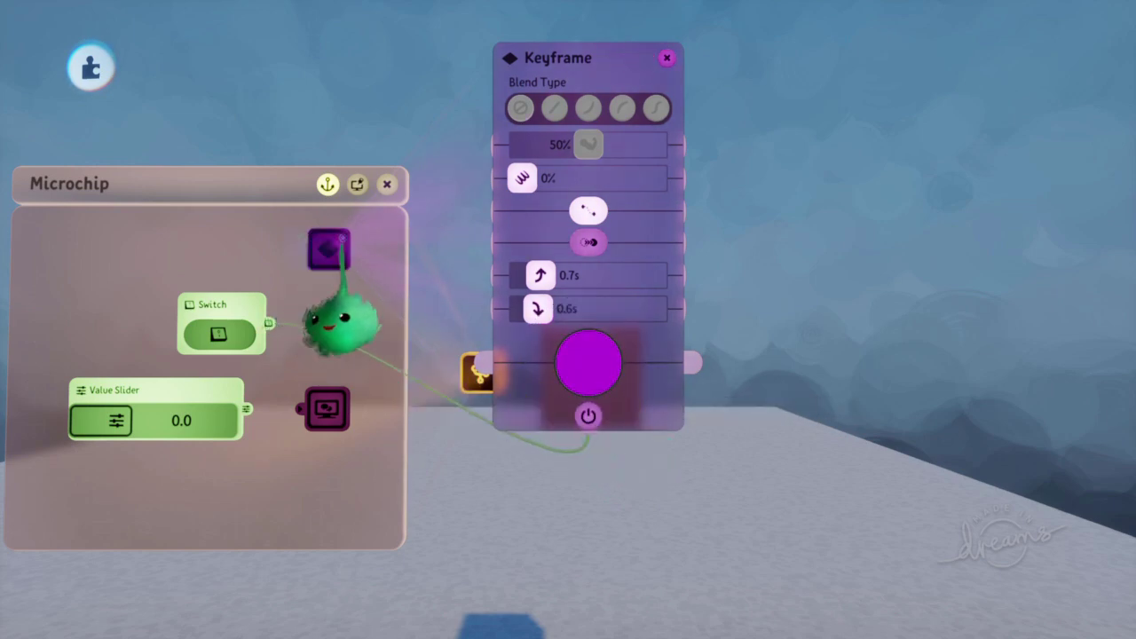
drag(342, 324, 271, 323)
click(557, 151)
text(Gaad)
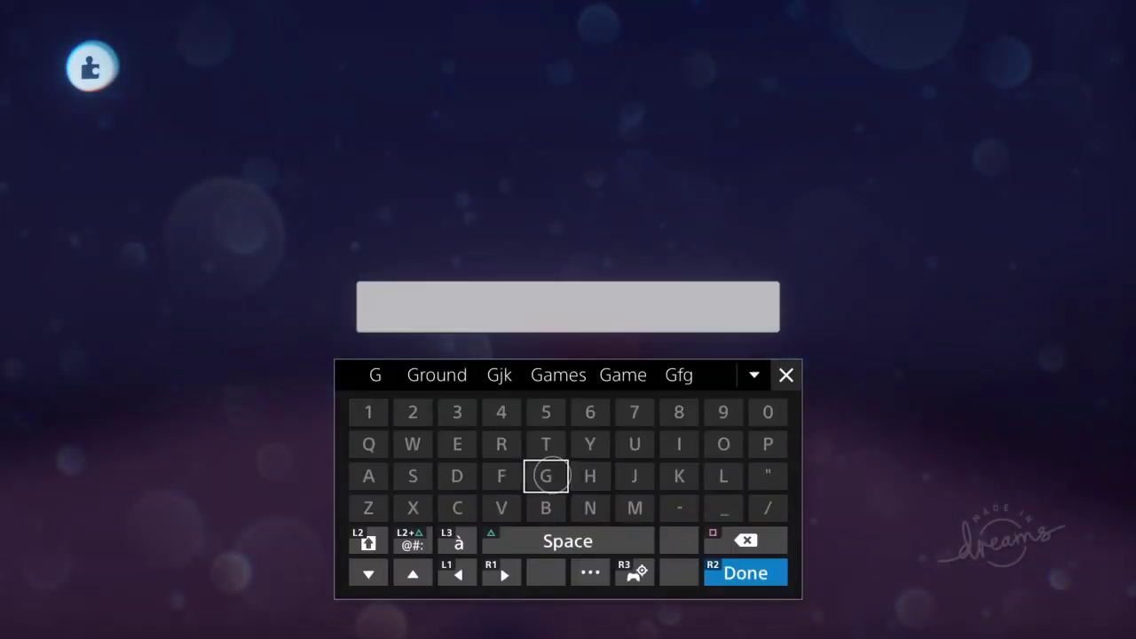
key(Return)
key(Escape)
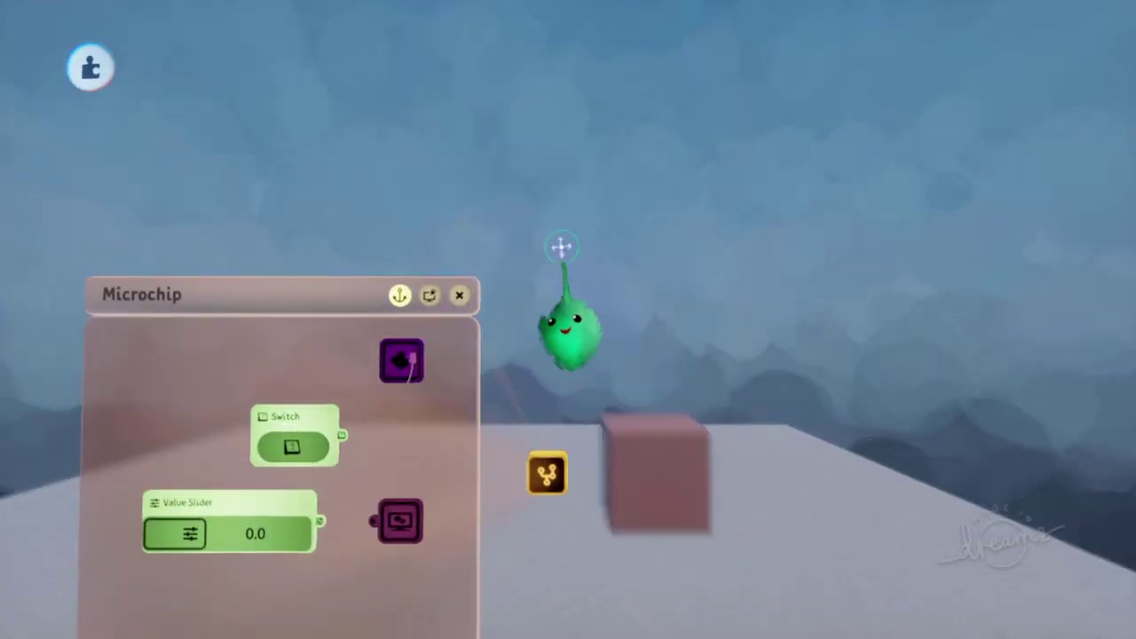
Add an animation timeline to the scene above the microchip and adjust the view to frame it
click(512, 69)
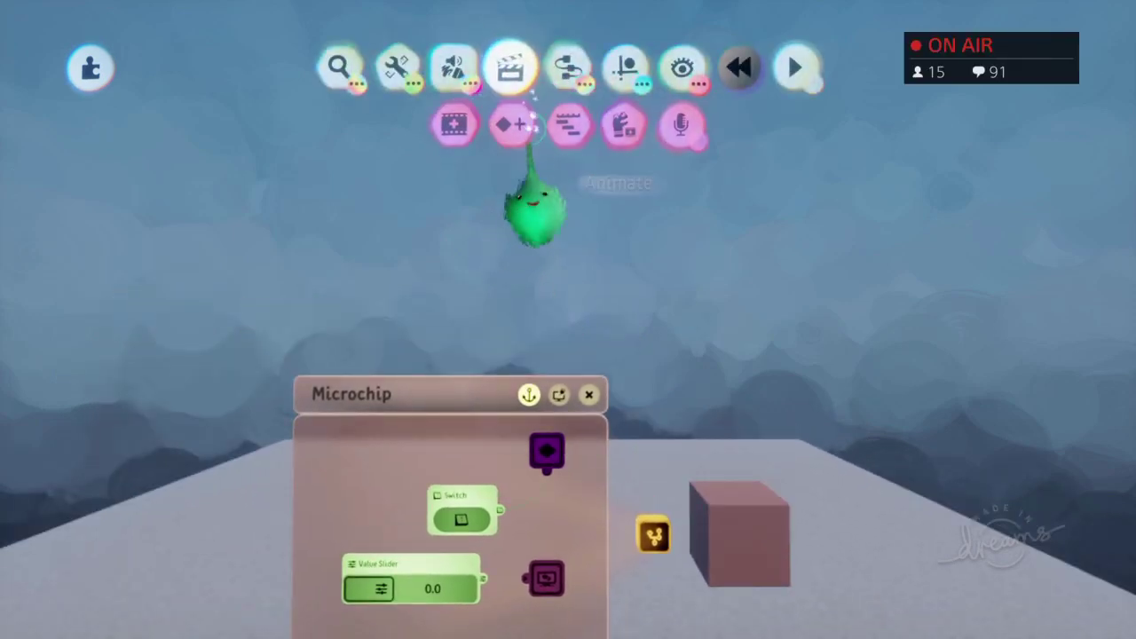
click(565, 124)
click(576, 282)
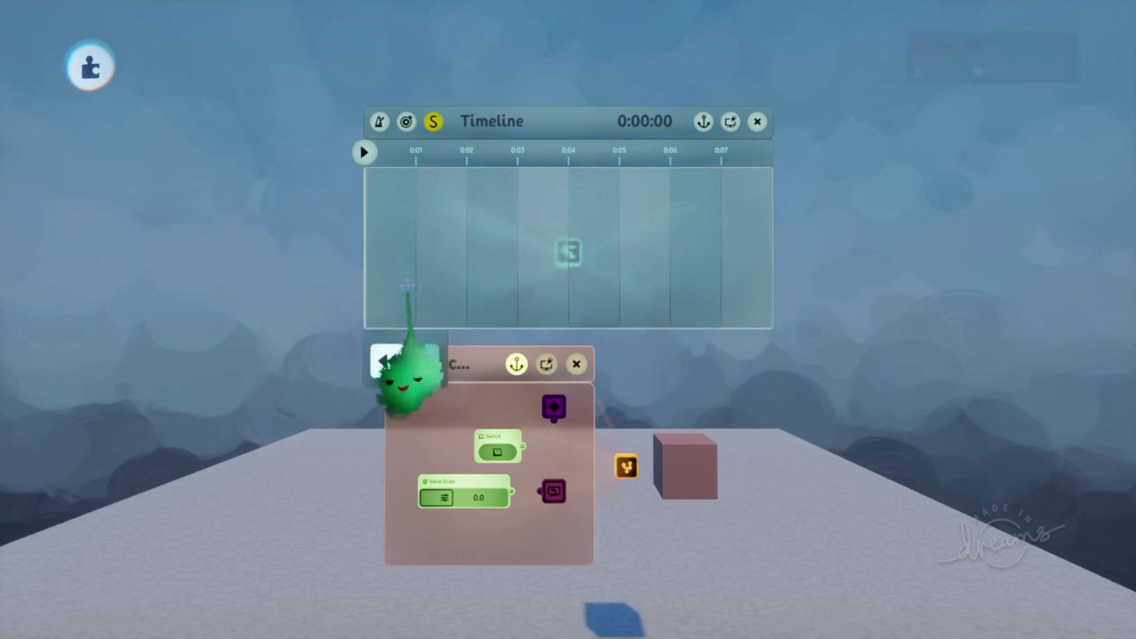
scroll(563, 457, up, 2)
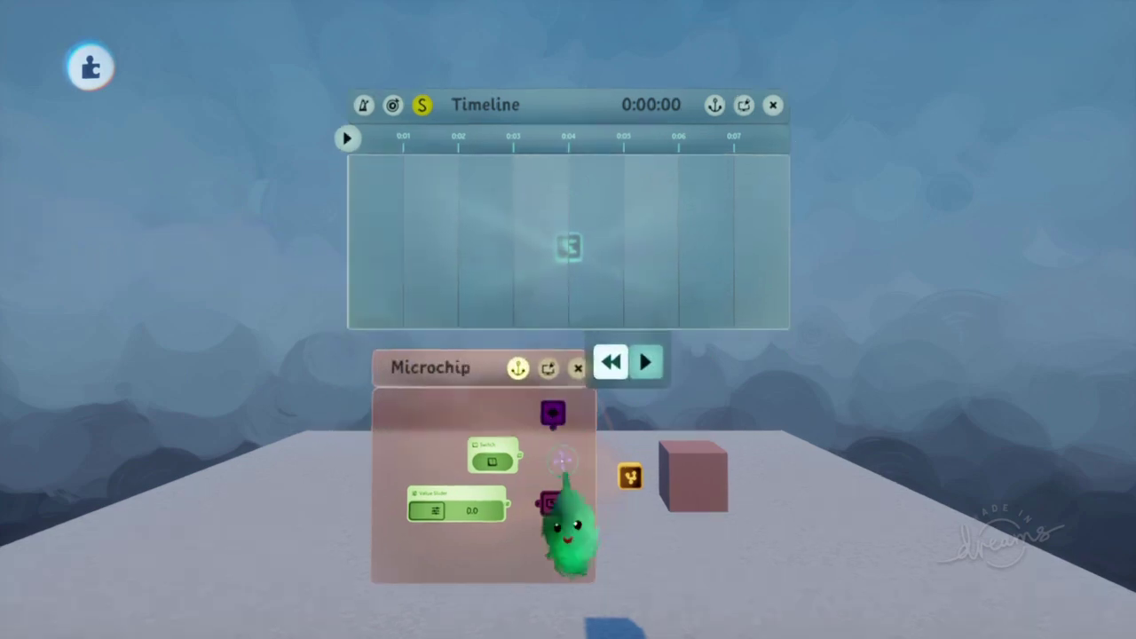
key(shift)
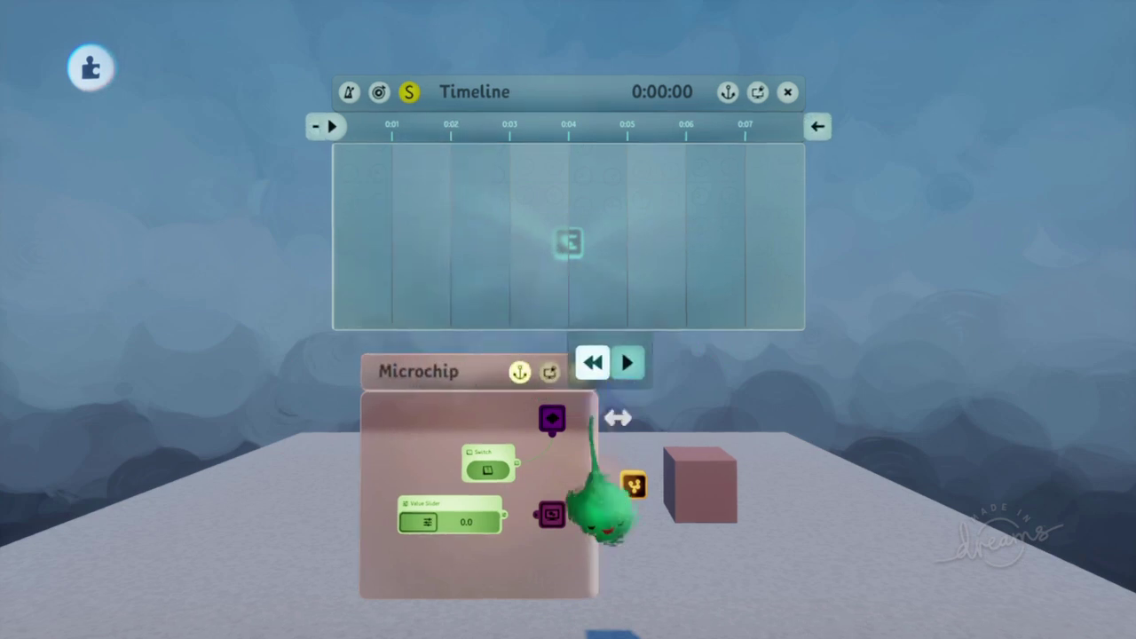
Delete the animation timeline from the scene and bring the microchip back into close view
scroll(593, 415, up, 2)
key(Escape)
key(Delete)
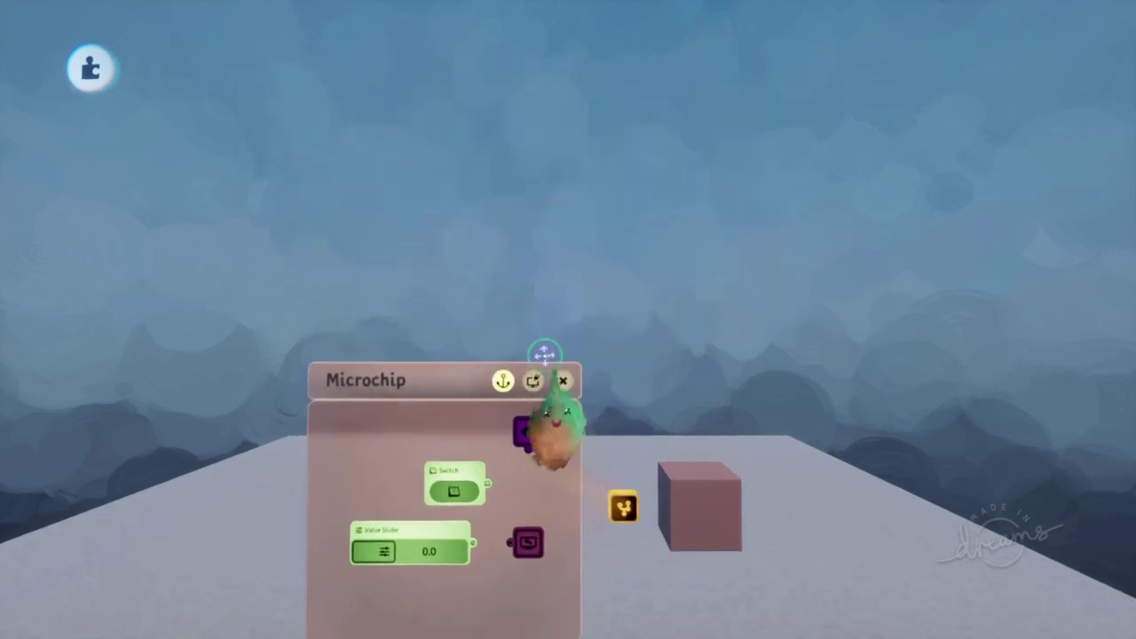
middle_drag(545, 355, 566, 325)
scroll(566, 325, up, 3)
scroll(549, 322, down, 1)
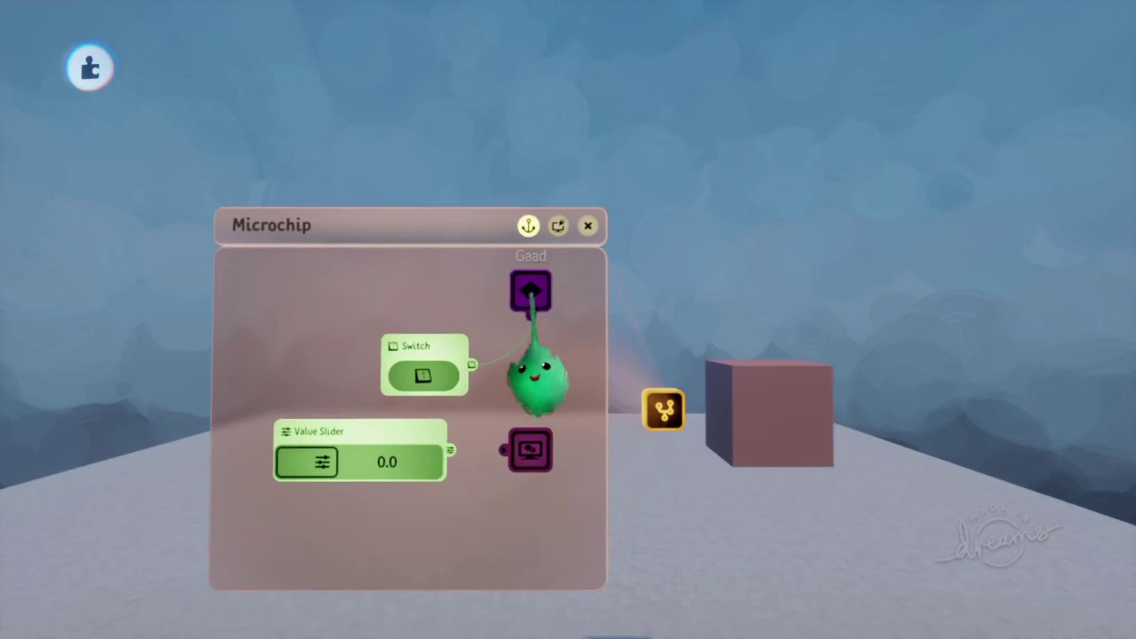
Inspect the purple keyframe's settings and its animation colour, and close them
click(531, 286)
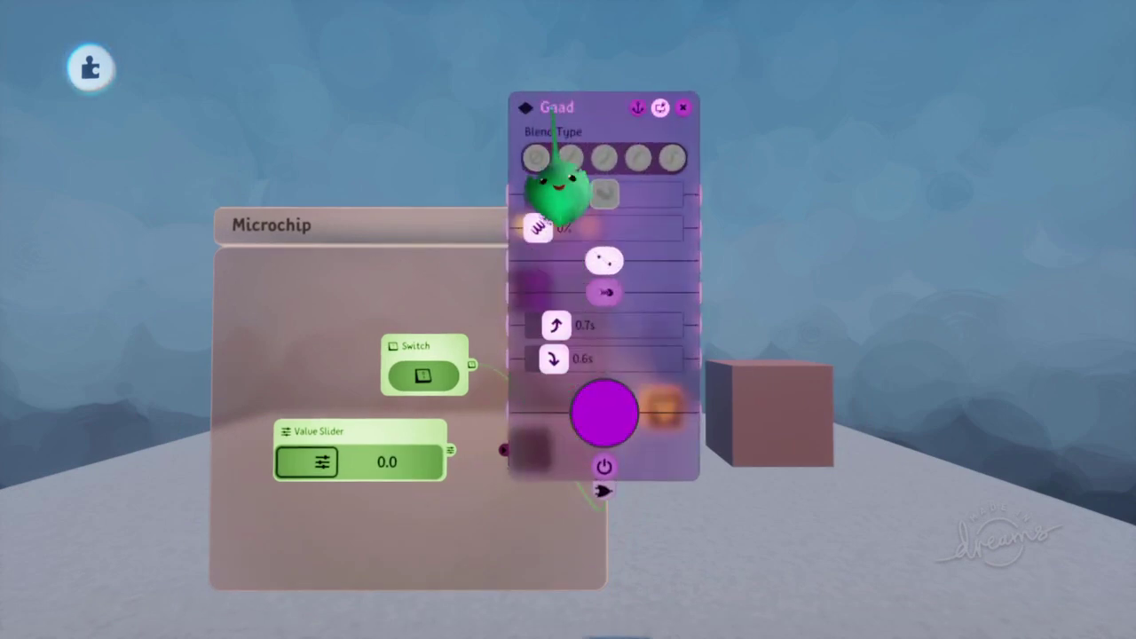
mouse_move(622, 416)
mouse_down()
mouse_move(593, 395)
mouse_move(604, 411)
mouse_up()
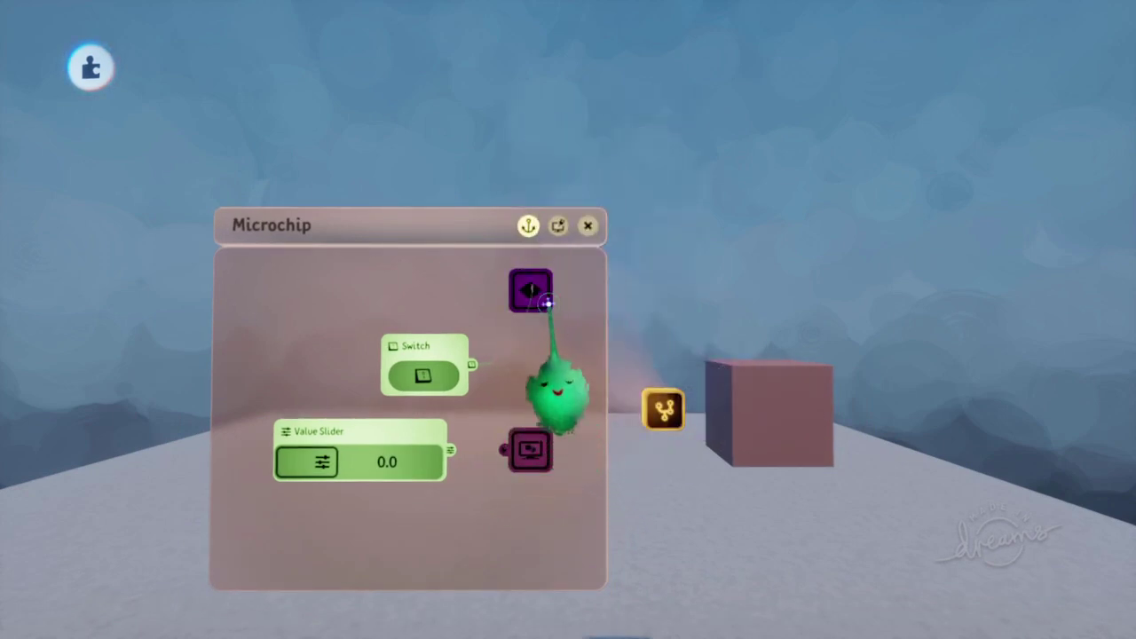
Place a second switch inside the microchip, above the existing one
middle_drag(541, 361, 563, 368)
middle_drag(557, 239, 535, 101)
click(568, 67)
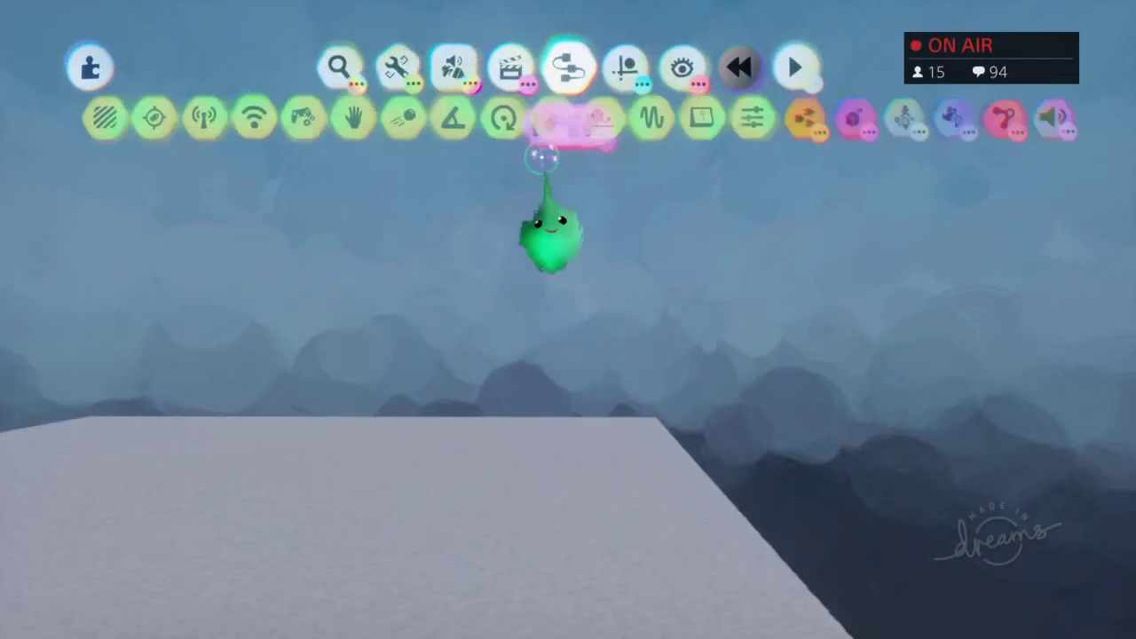
middle_drag(545, 157, 497, 282)
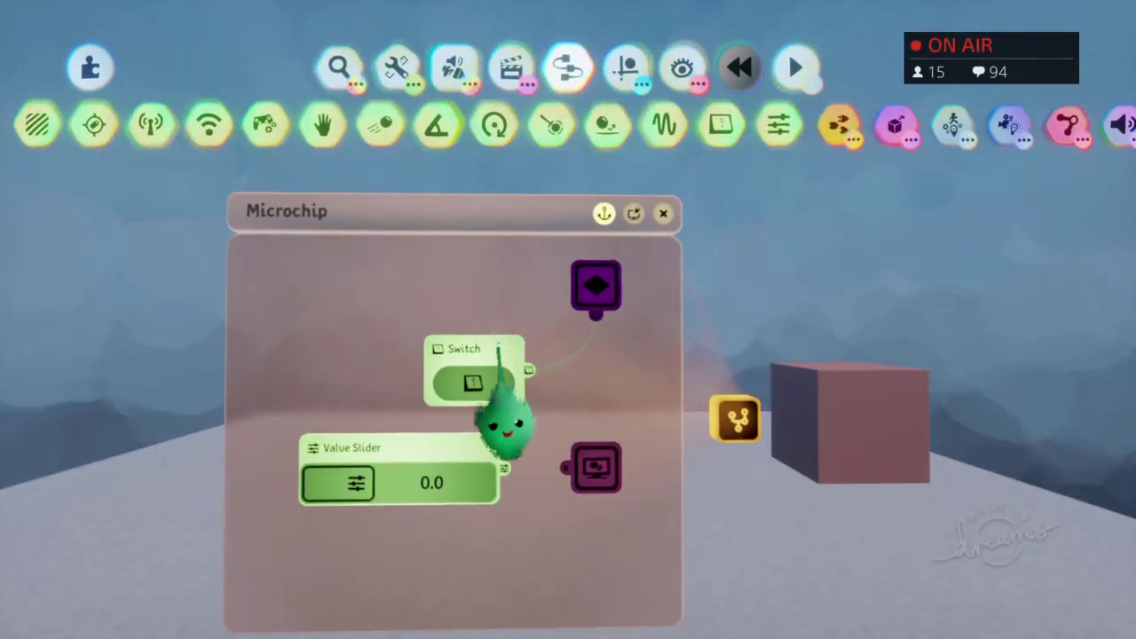
drag(497, 347, 392, 281)
Start recording in the purple keyframe, select the second switch, and stop recording
click(576, 282)
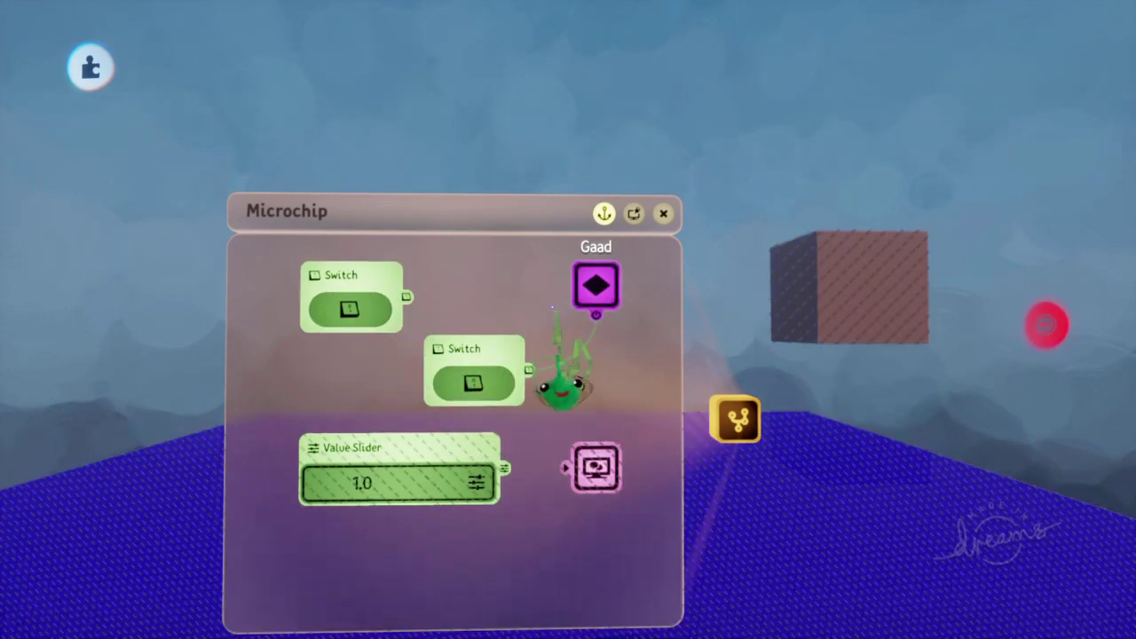
click(339, 312)
click(1046, 326)
Move the second switch out of the microchip and place it behind the floor sculpture
drag(372, 289, 464, 428)
drag(466, 487, 433, 519)
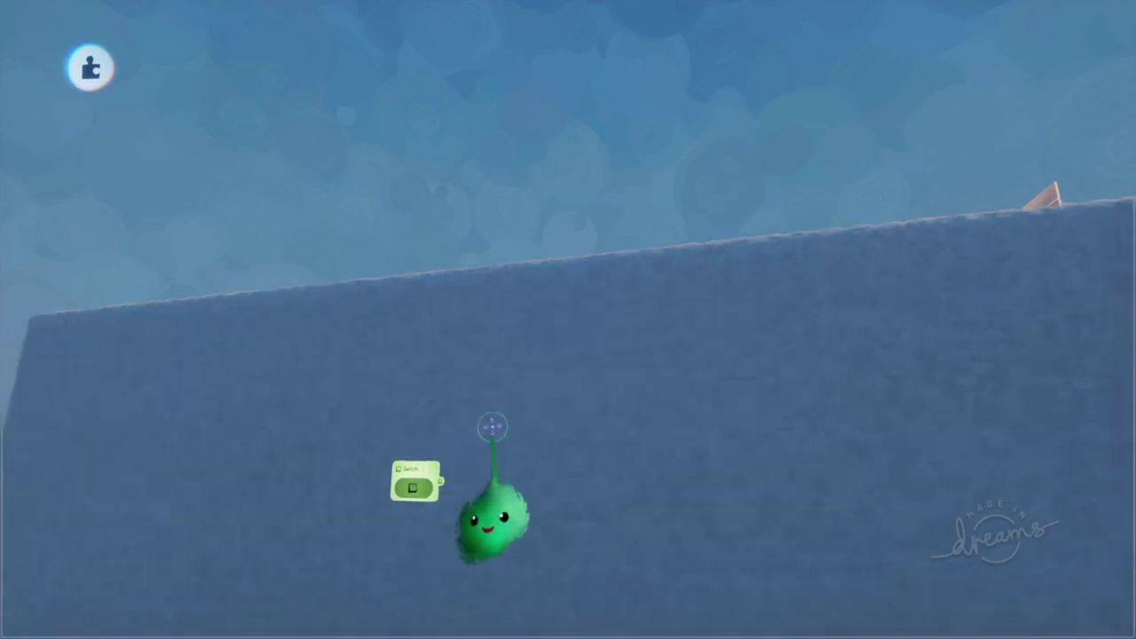
Rename the purple keyframe as "Switch behind the sculpt" and close its settings
middle_drag(495, 427, 624, 403)
click(596, 395)
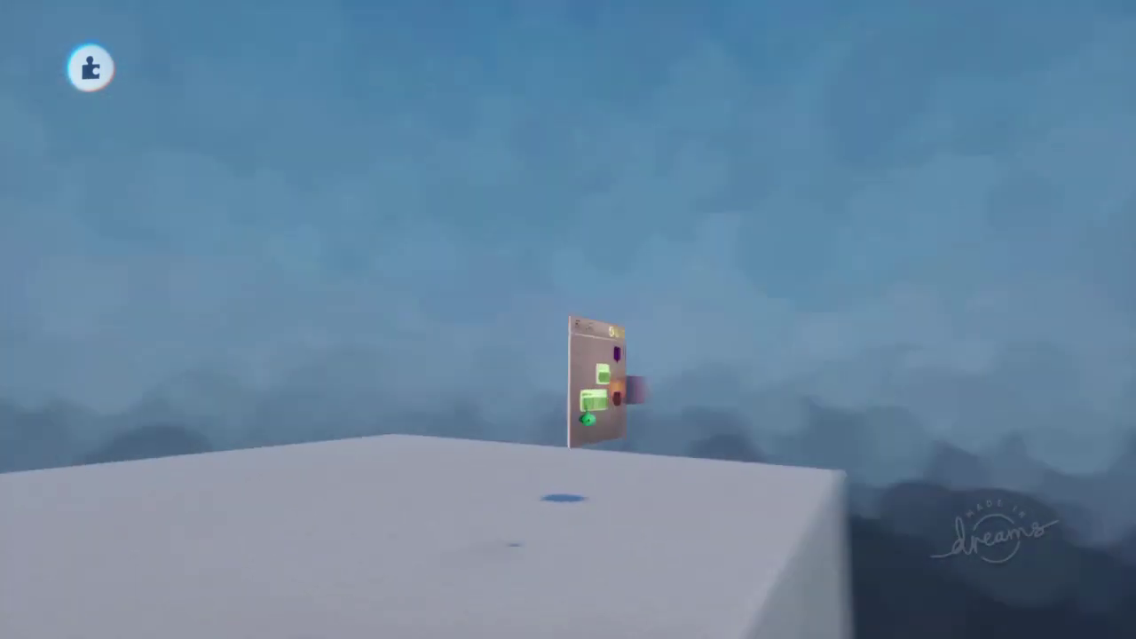
click(627, 354)
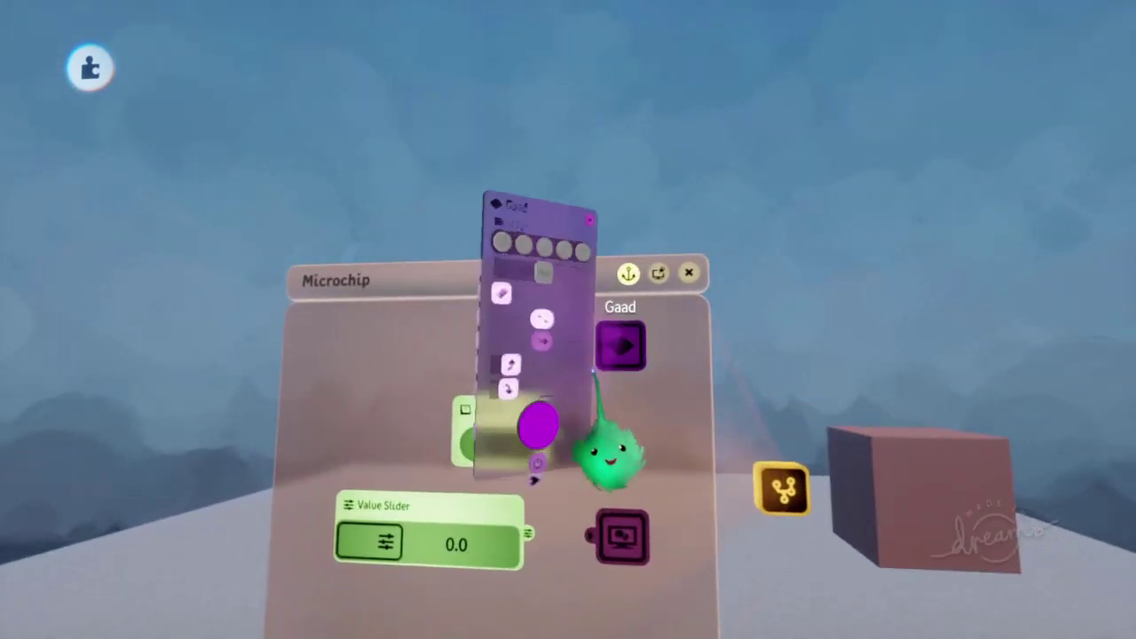
click(462, 159)
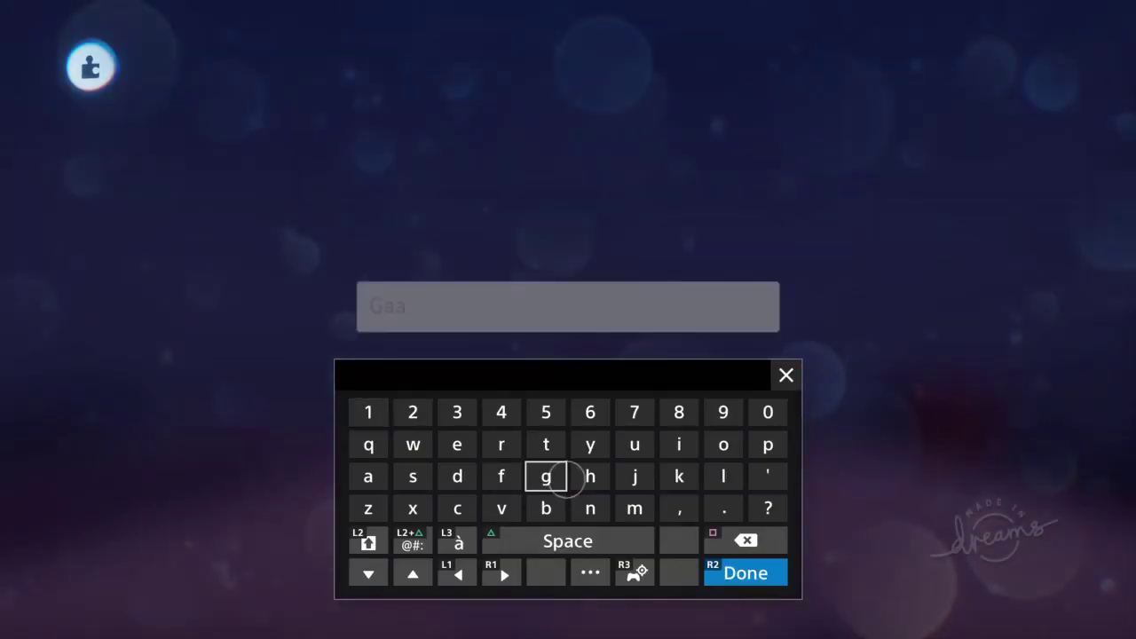
key(BackSpace)
key(BackSpace)
key(BackSpace)
key(BackSpace)
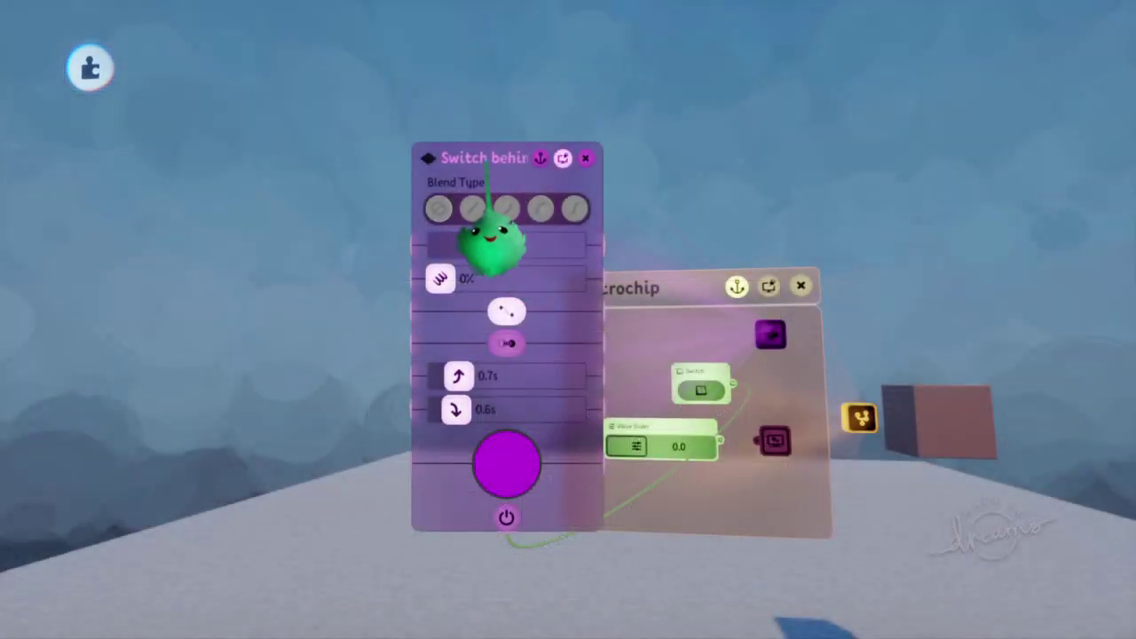
key(Escape)
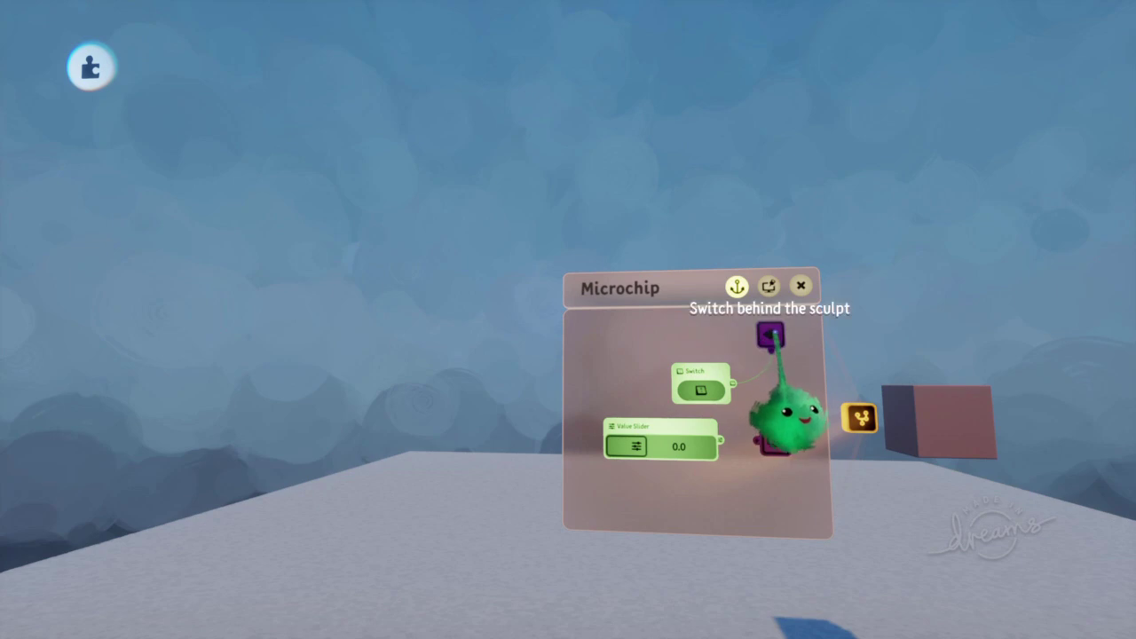
Check the keyframe's name label and find the matching switch behind the floor sculpture
click(771, 337)
click(771, 338)
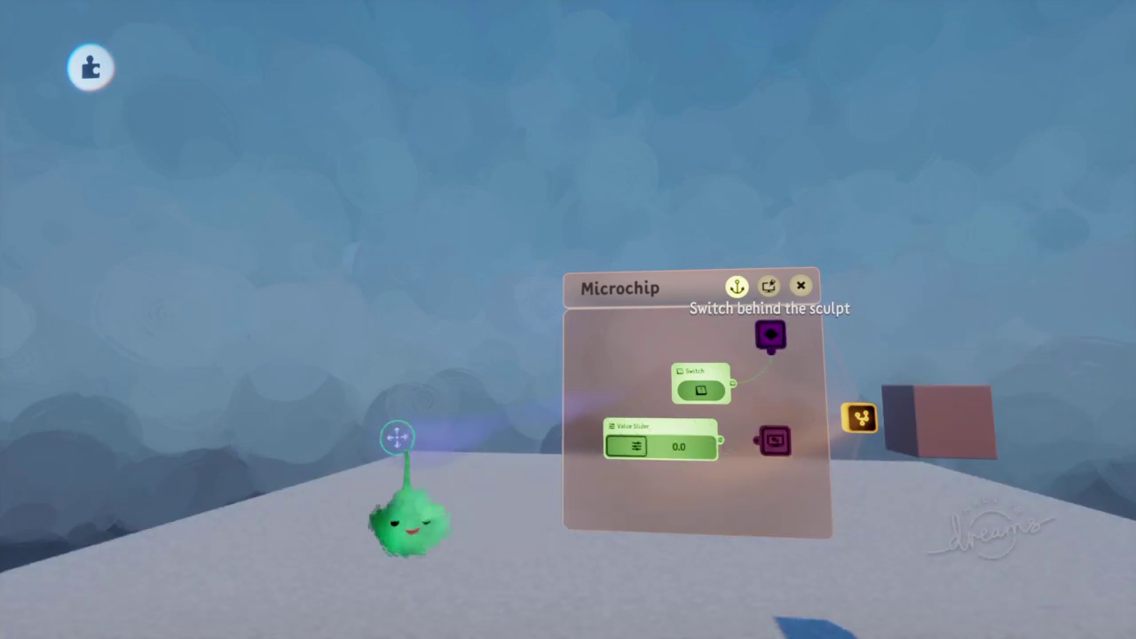
middle_drag(392, 477, 361, 466)
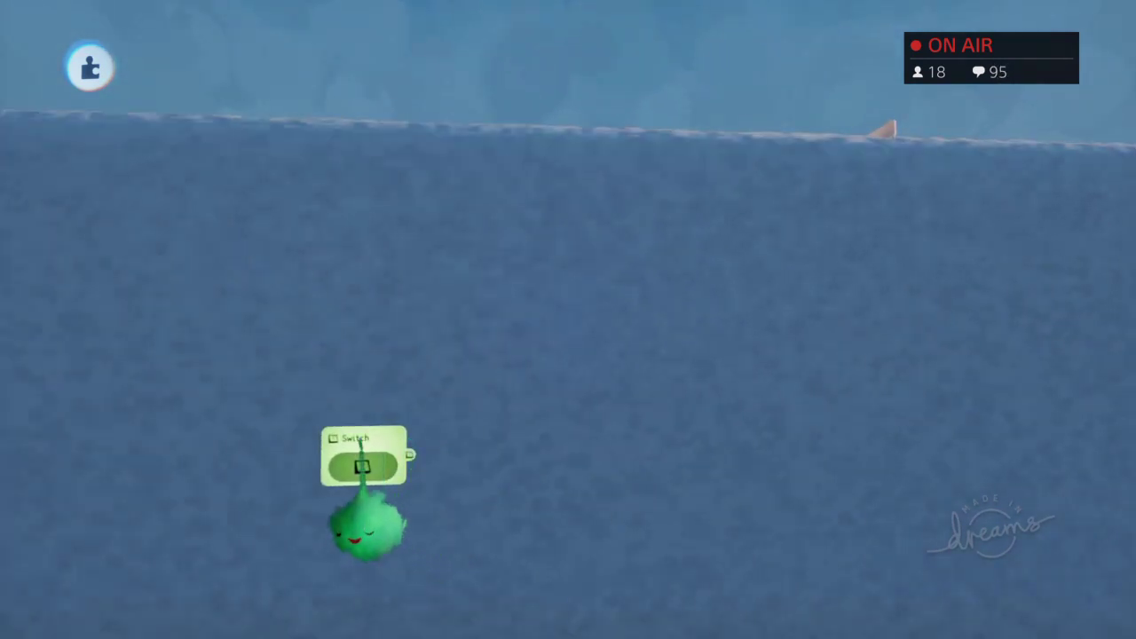
click(364, 466)
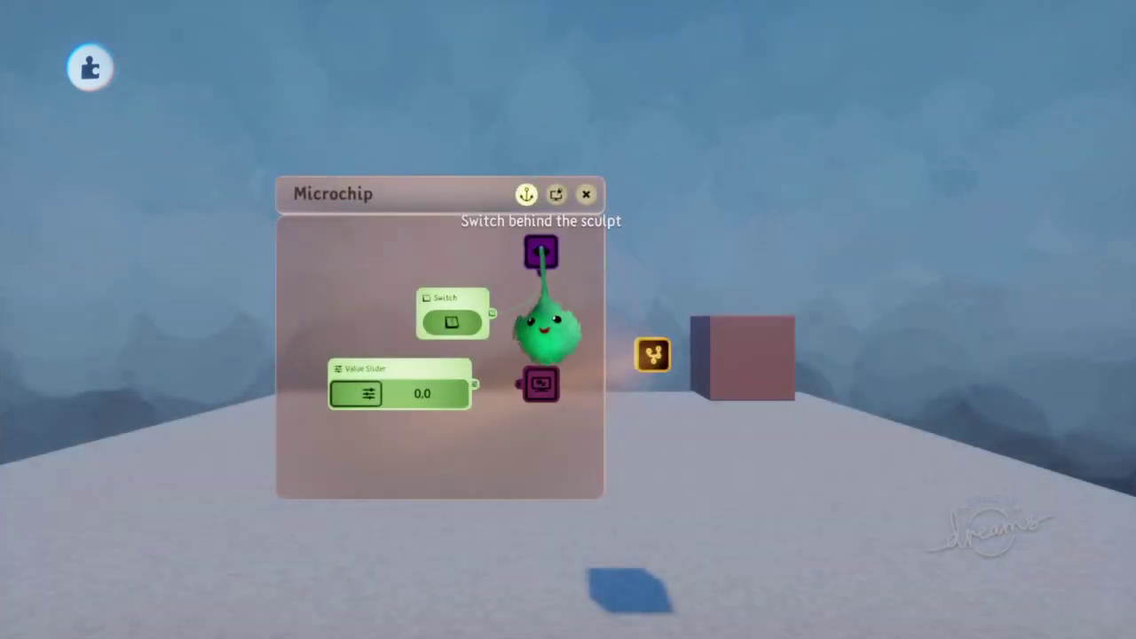
Open the settings of the "Switch behind the sculpt" keyframe
click(541, 253)
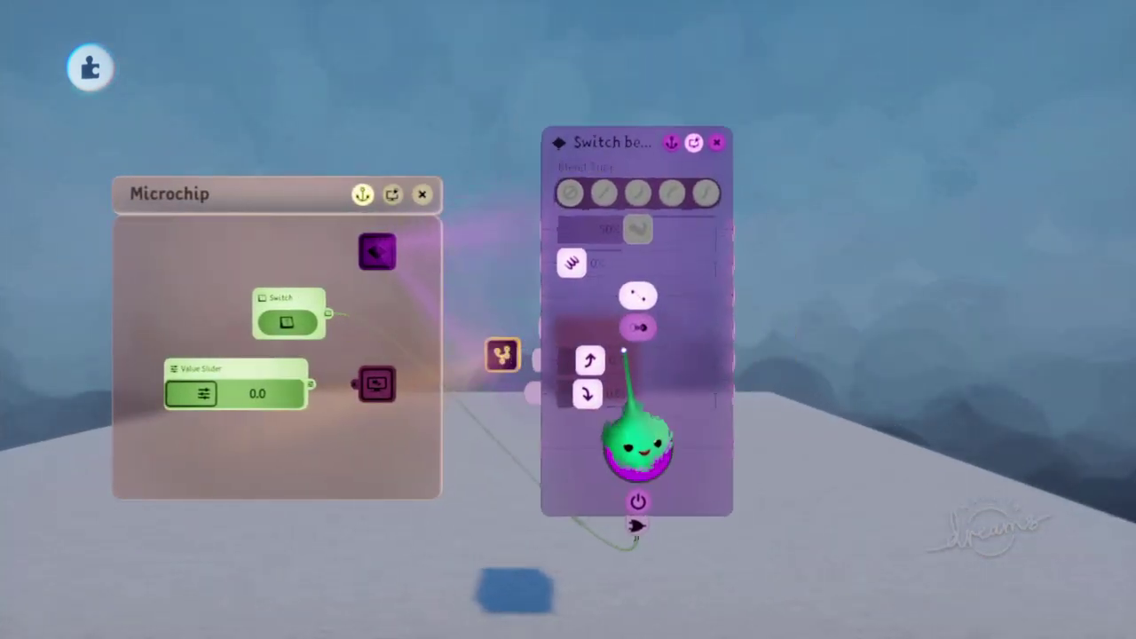